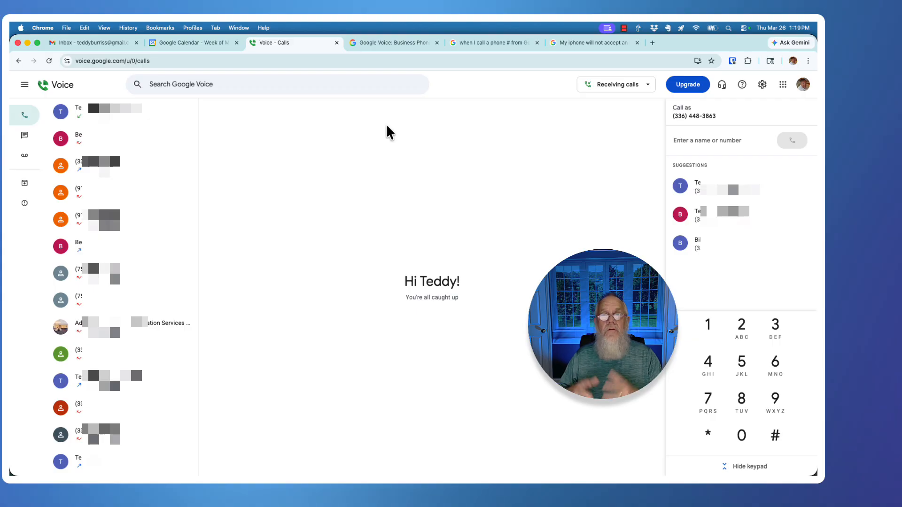
Open Chrome's Profiles menu over the Google Voice Calls page
left_click(193, 28)
Switch to the other profile's window and scroll to the Voice plans: Starter $10 and Standard $20
left_click(205, 57)
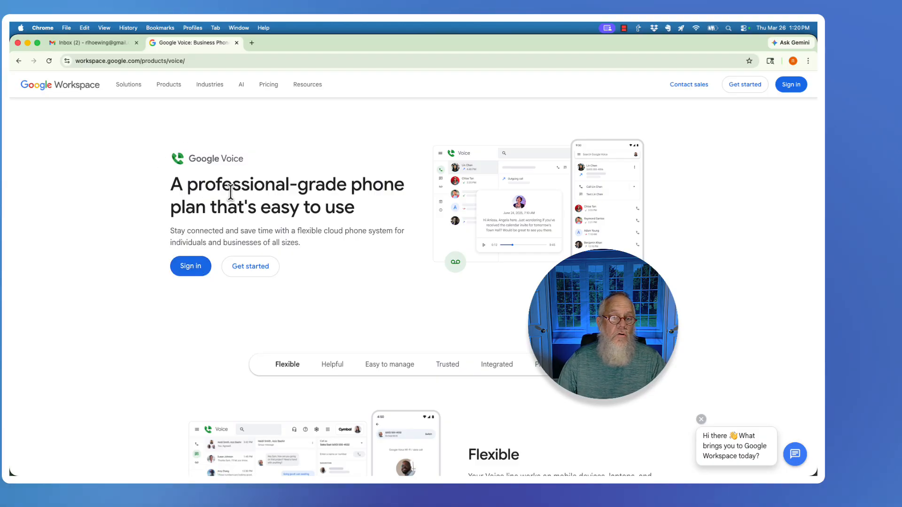
scroll(230, 190, "down", 20)
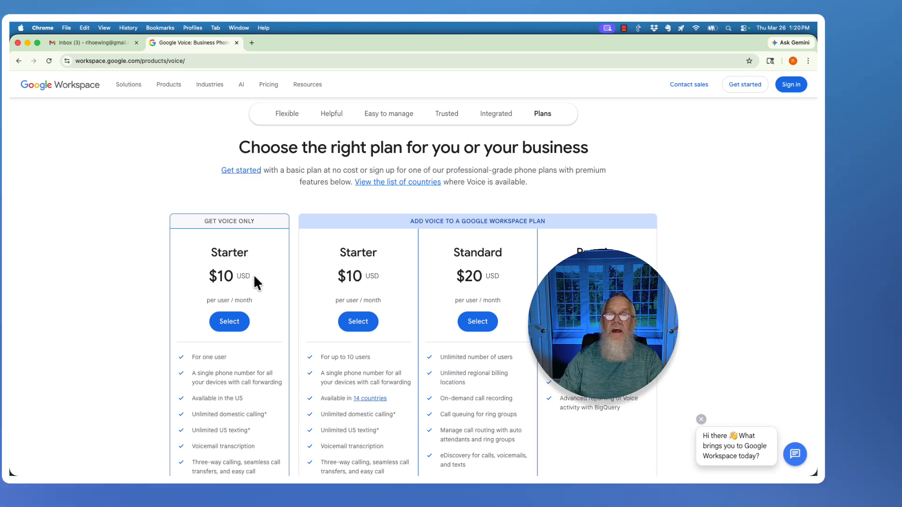
Scroll the Google Voice product page back up to the top
scroll(162, 175, "up", 20)
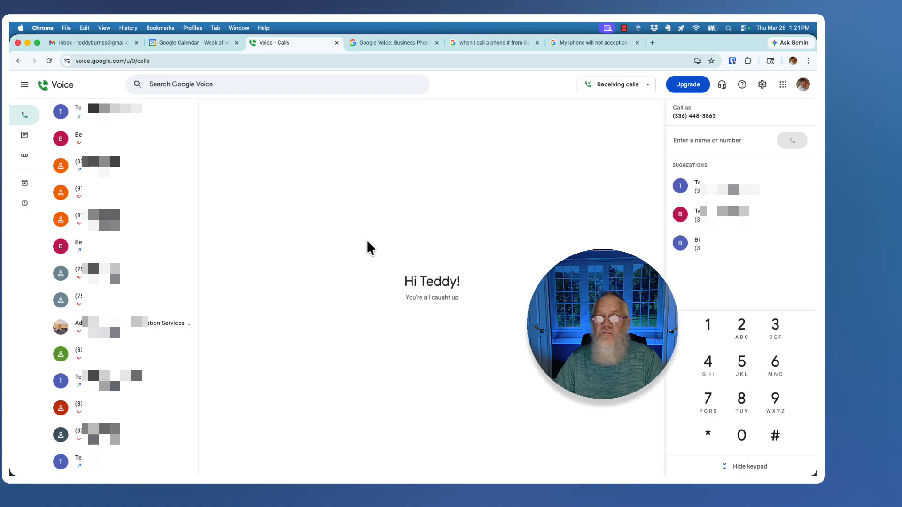
left_click(24, 85)
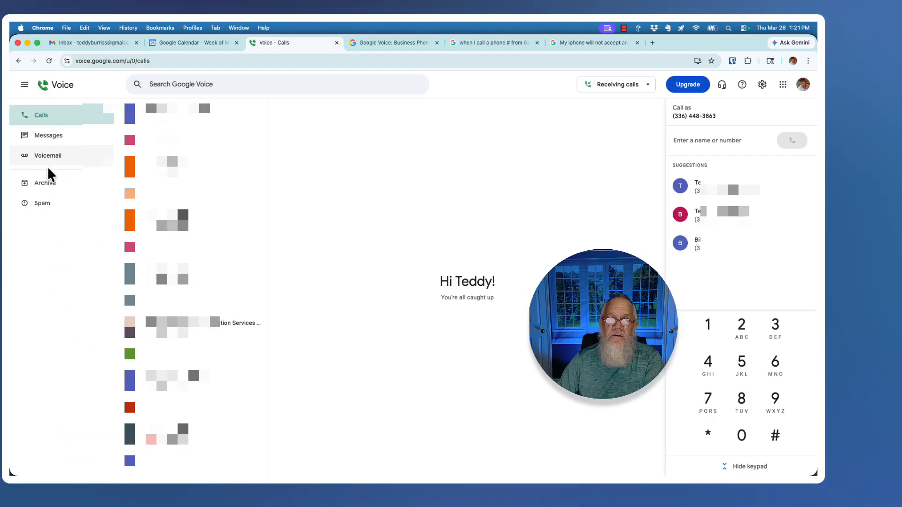
left_click(24, 85)
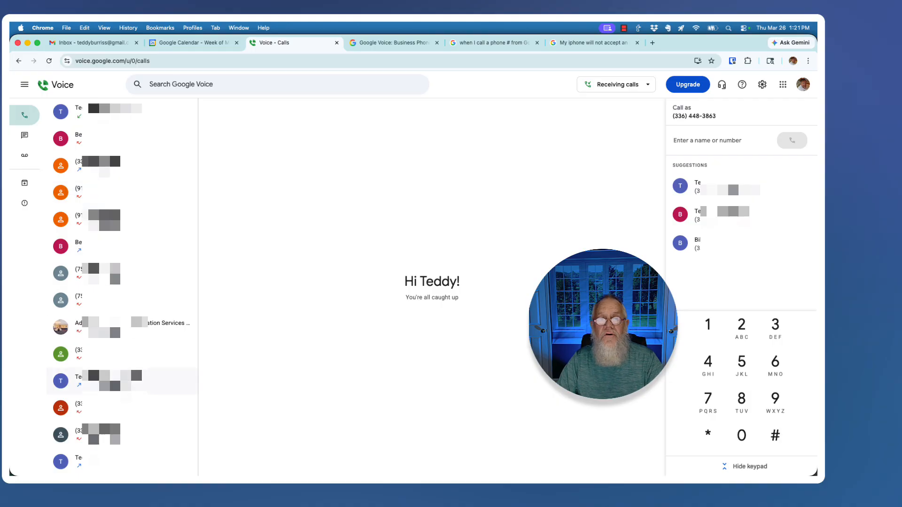
scroll(118, 375, "down", 1)
scroll(117, 371, "down", 20)
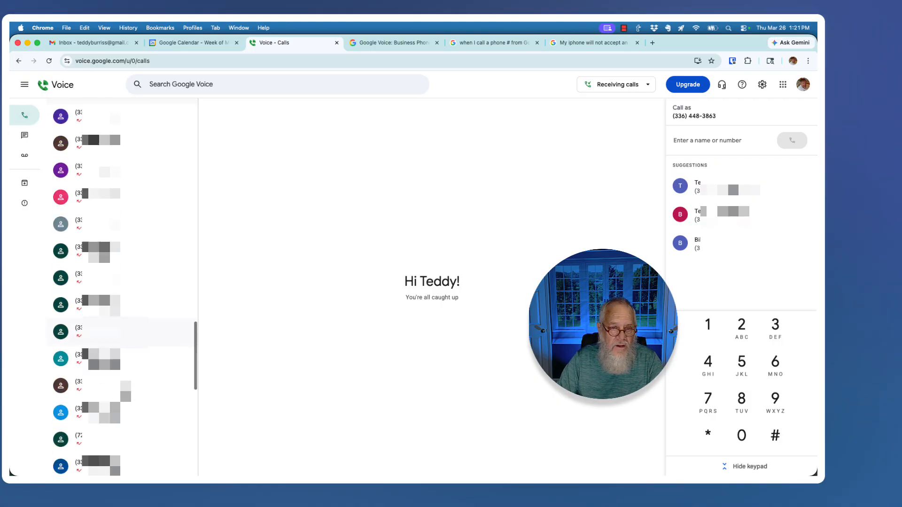
scroll(118, 364, "down", 10)
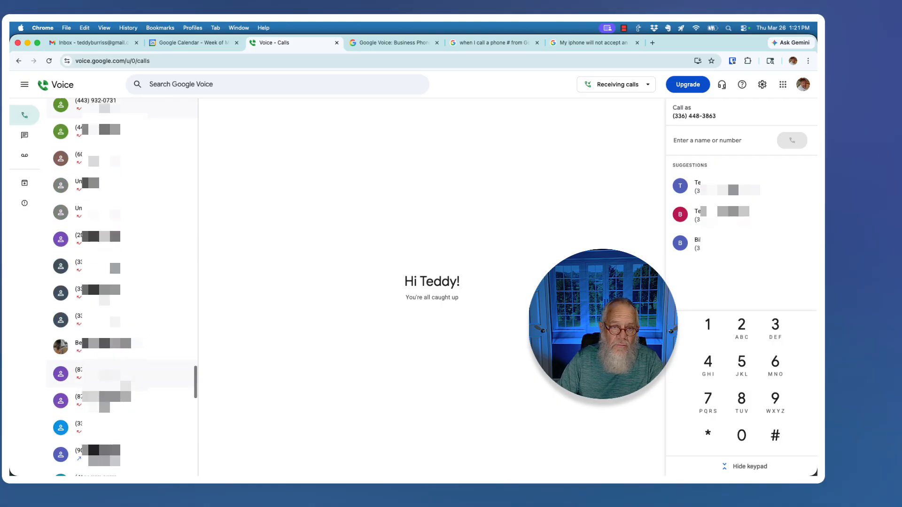
scroll(117, 364, "down", 10)
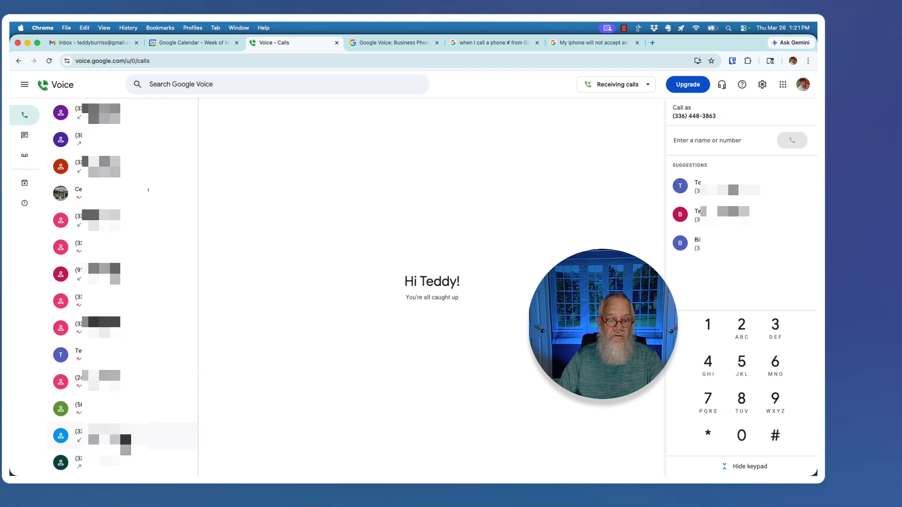
scroll(118, 329, "down", 5)
Look at the most recent Messages conversation, then show the Voicemail list
left_click(23, 137)
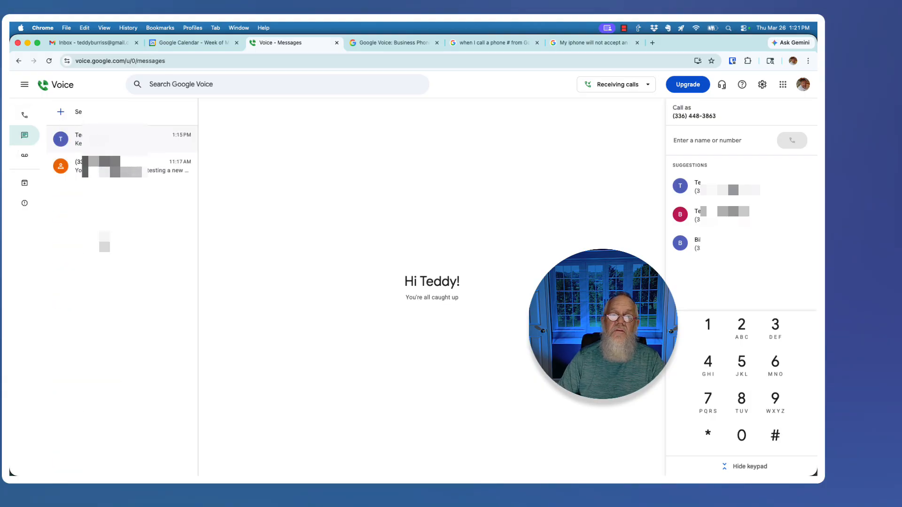
left_click(122, 141)
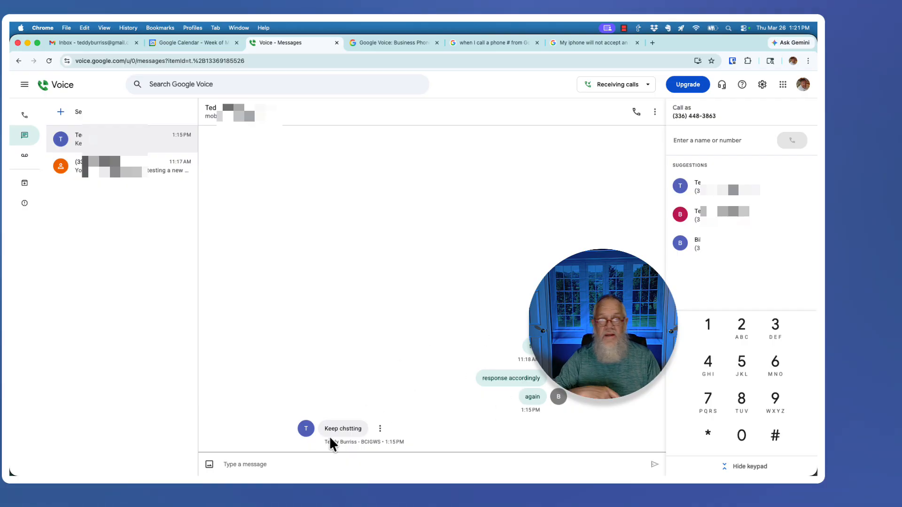
left_click(24, 157)
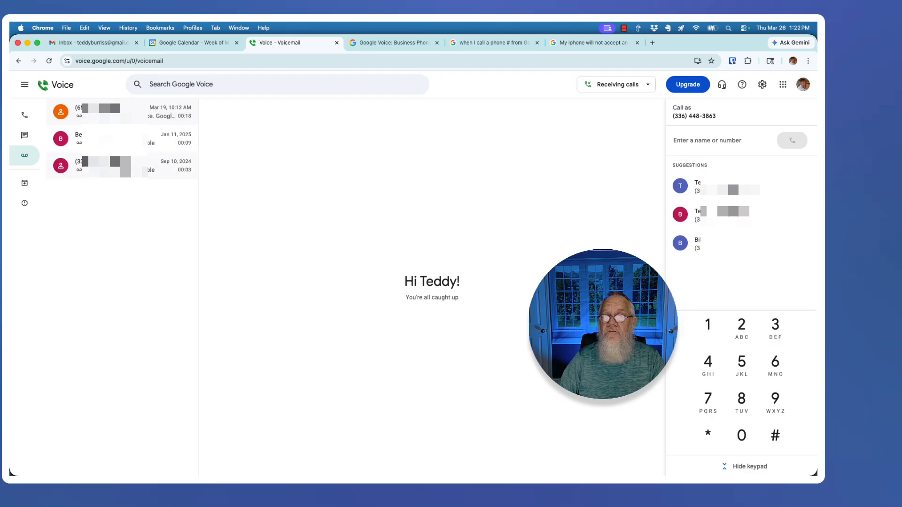
Open the Sep 10, 2024 and Jan 11, 2025 voicemails, then the Mar 19 welcome voicemail
left_click(121, 174)
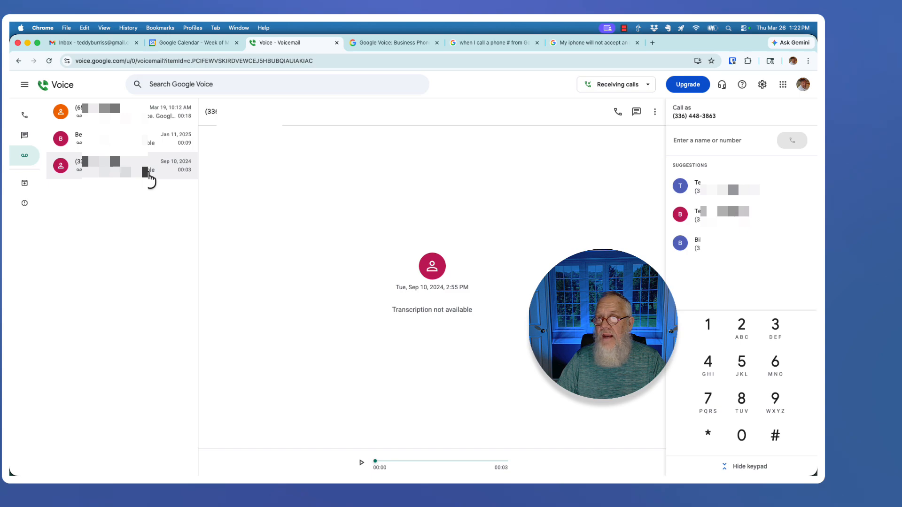
left_click(143, 143)
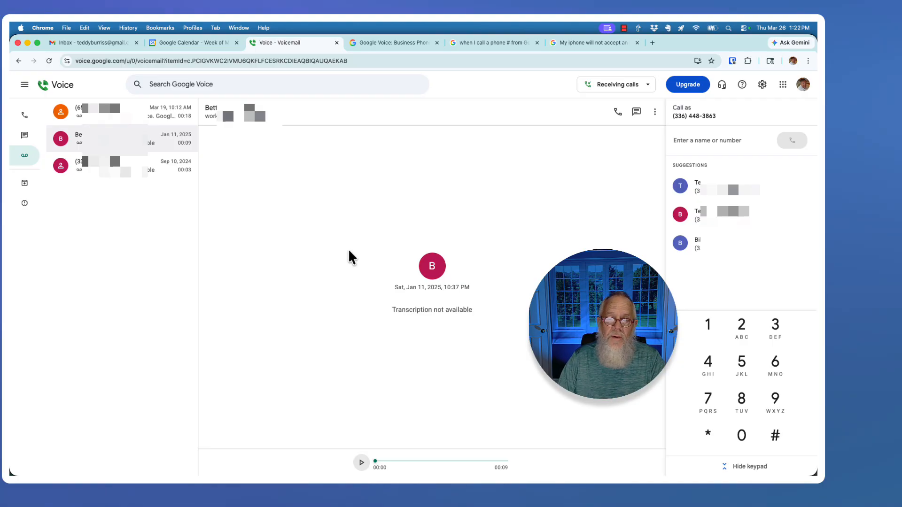
left_click(134, 116)
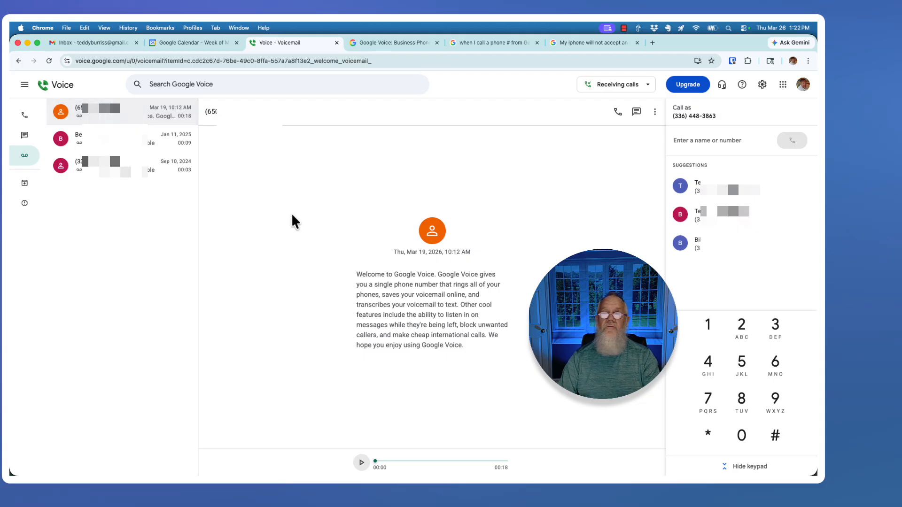
Select the welcome voicemail transcript and play it briefly, pausing at 00:01 of 00:18
left_click_drag(355, 274, 475, 349)
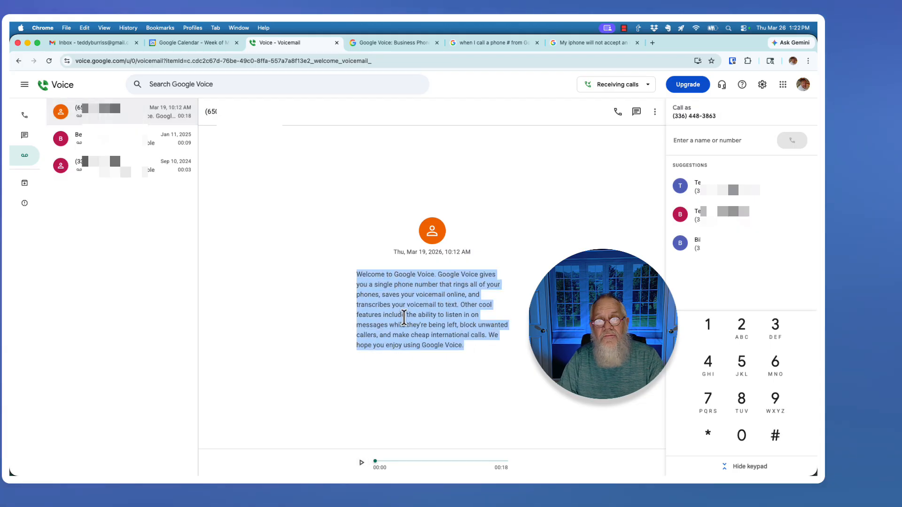
left_click(360, 463)
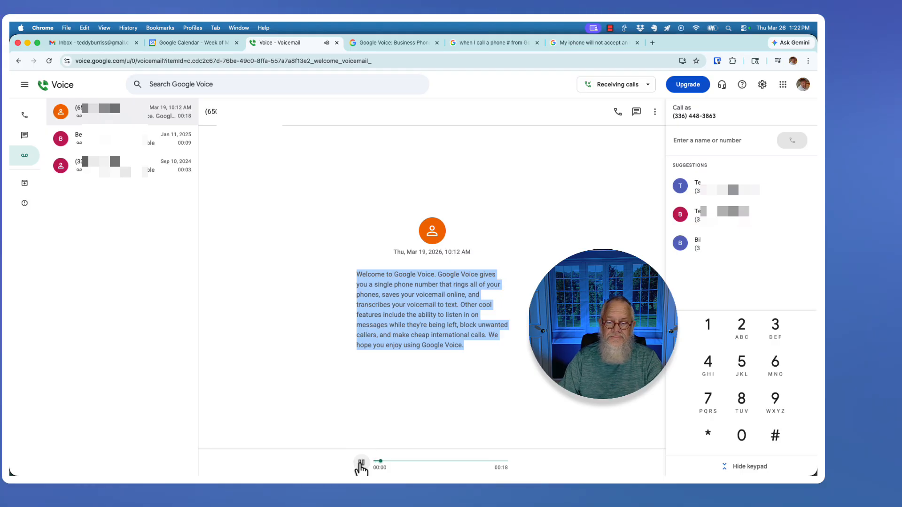
left_click(361, 463)
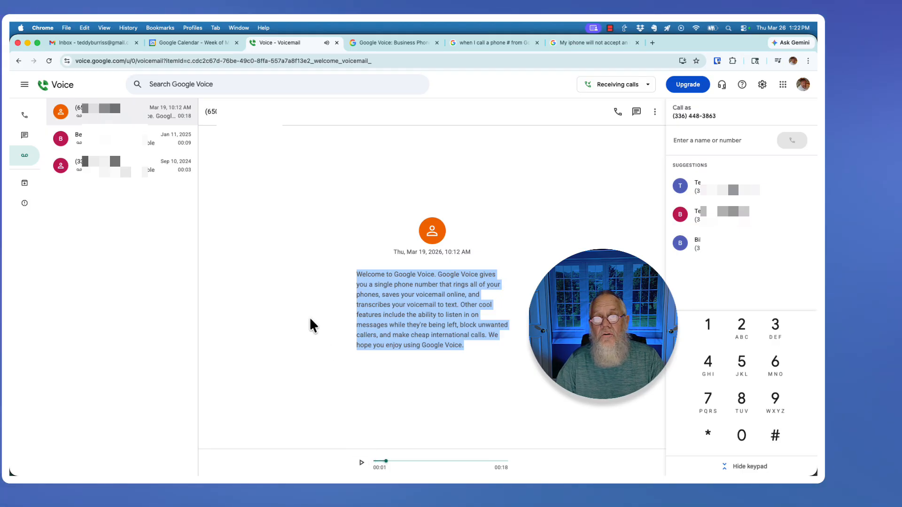
left_click(291, 247)
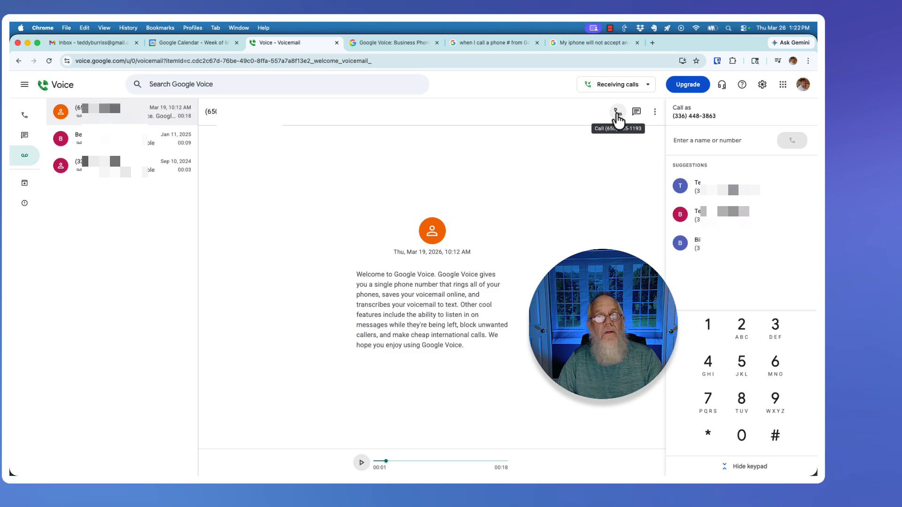
left_click(655, 111)
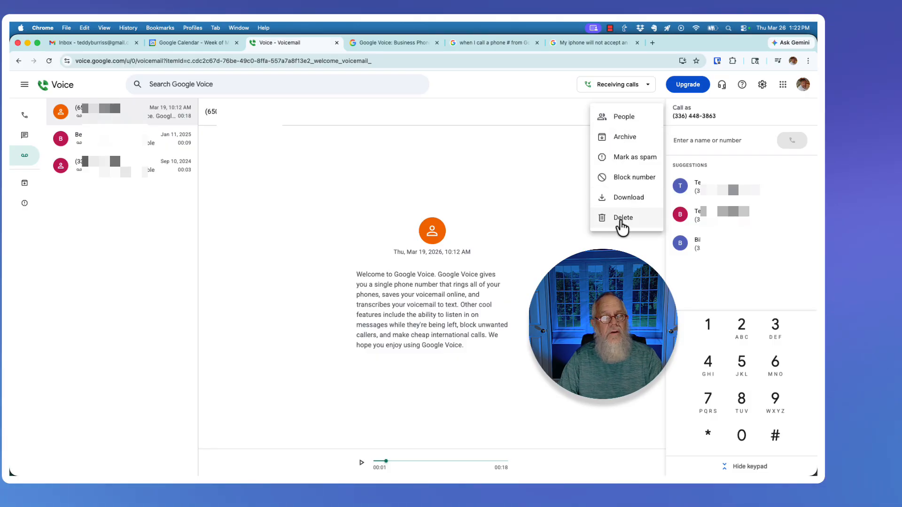
left_click(546, 195)
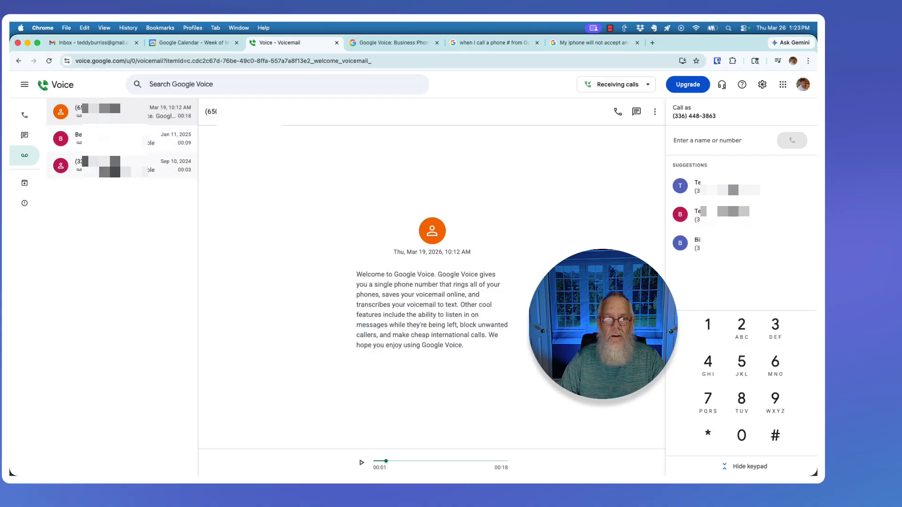
Look through the Archive and Spam sections
left_click(24, 184)
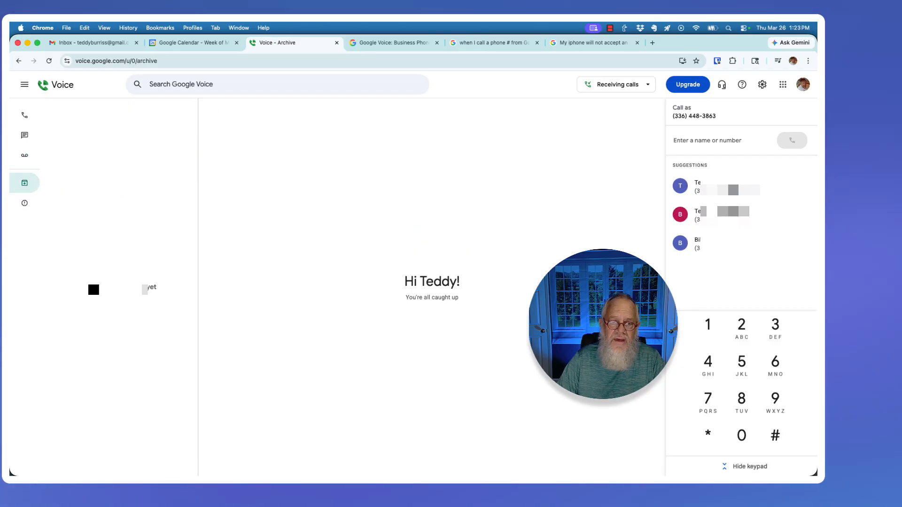
left_click(24, 205)
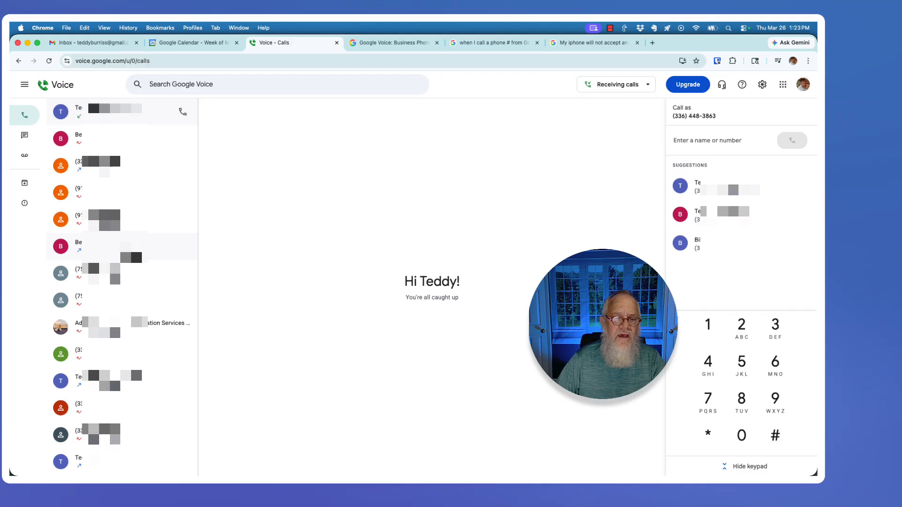
left_click(153, 254)
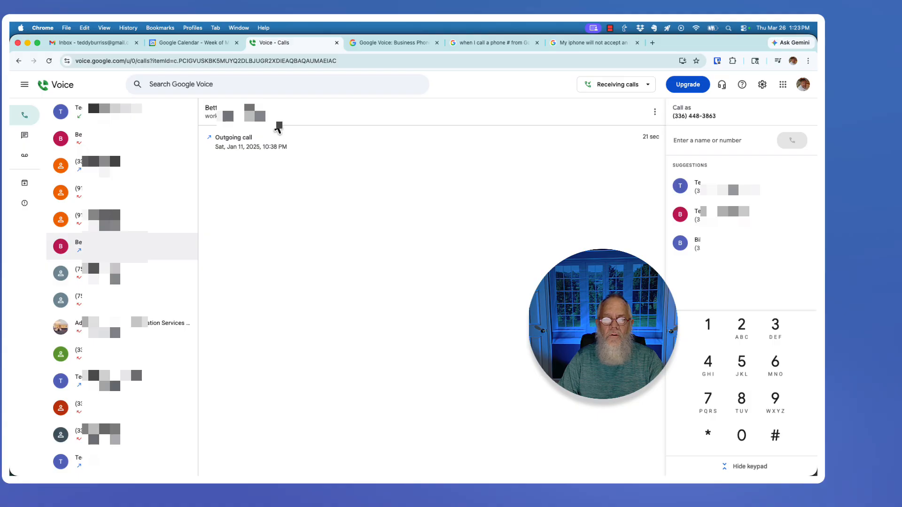
left_click_drag(267, 117, 227, 117)
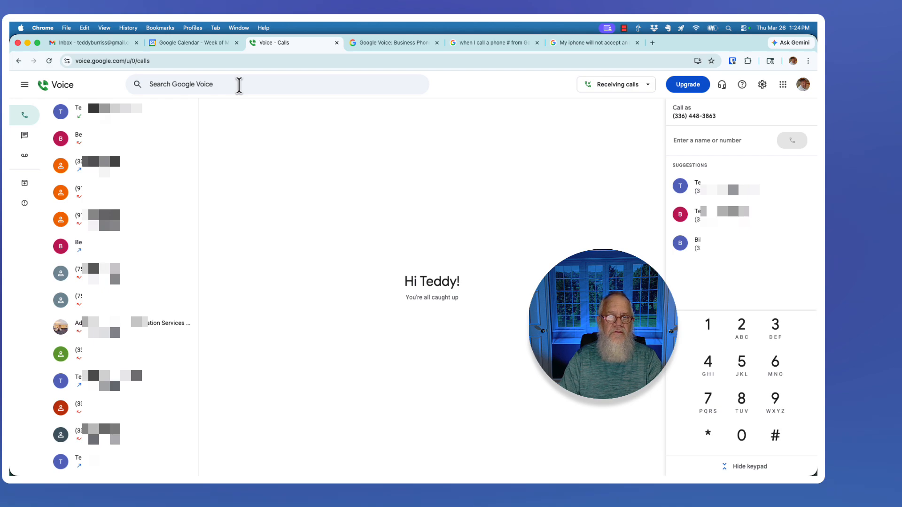
Search for a contact by name, then clear the search and return to the Calls list
left_click(239, 85)
type("teddy")
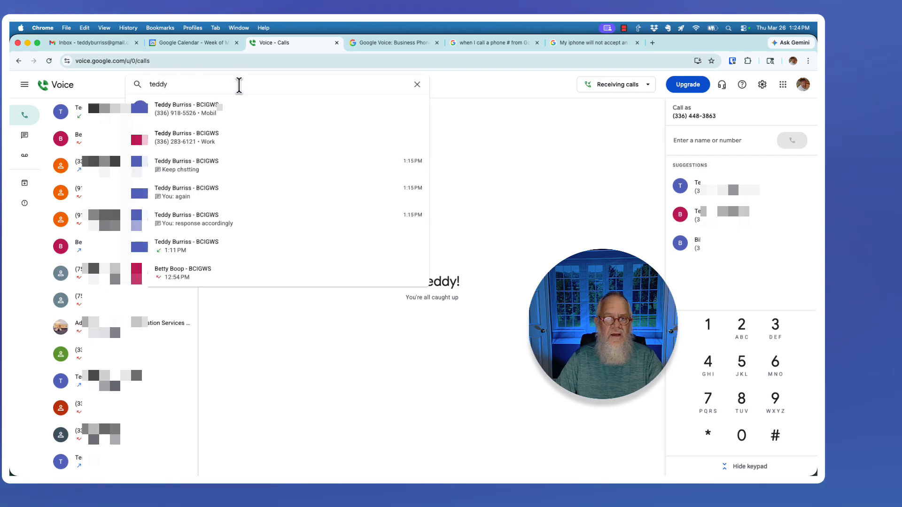
key("Return")
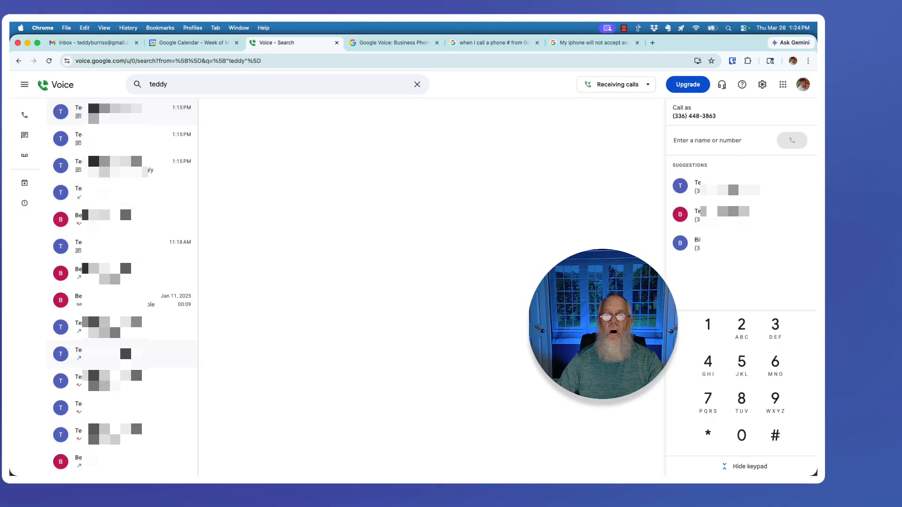
left_click(417, 90)
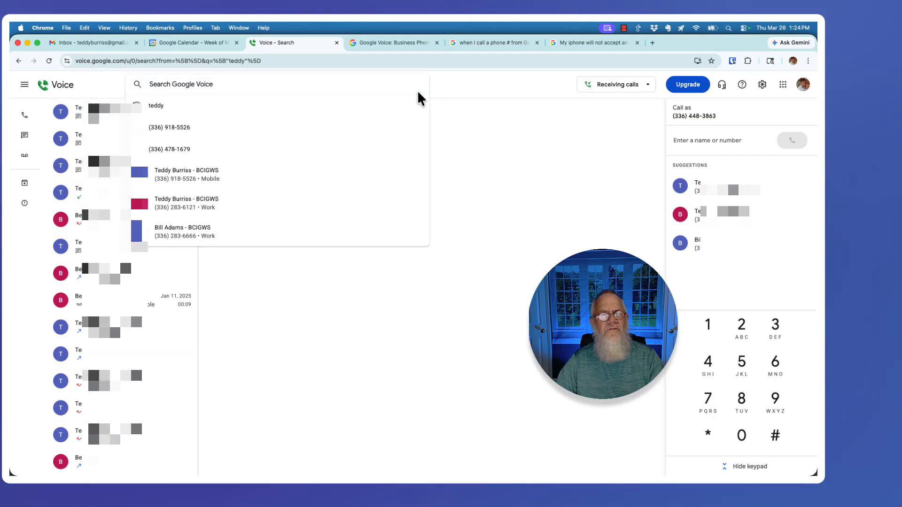
left_click(23, 118)
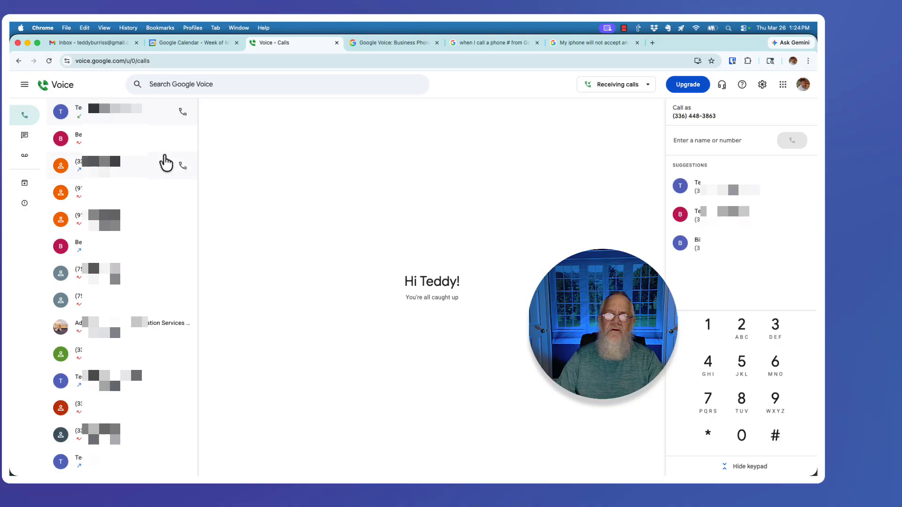
left_click(604, 89)
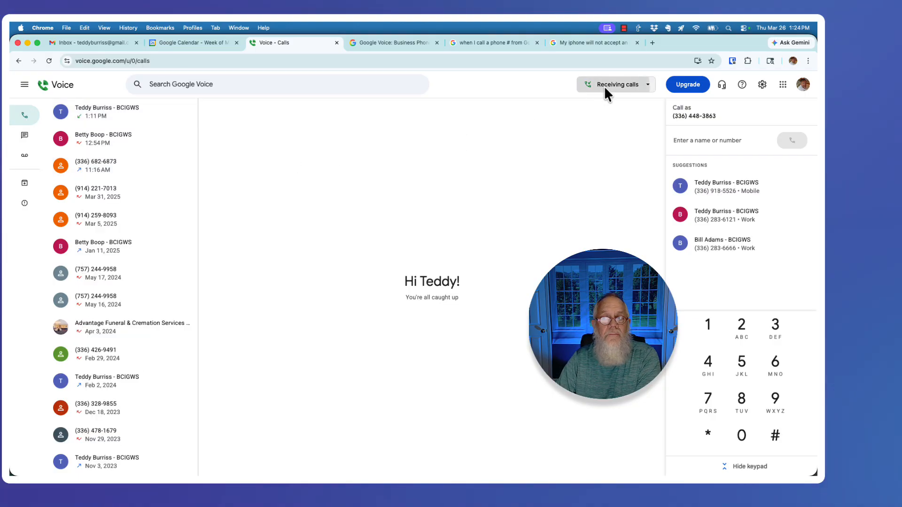
left_click(636, 128)
left_click(433, 173)
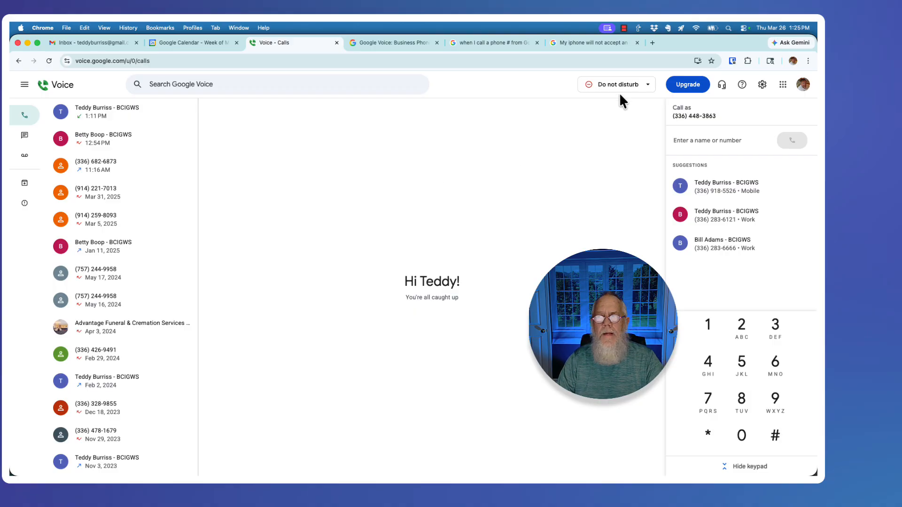
left_click(641, 85)
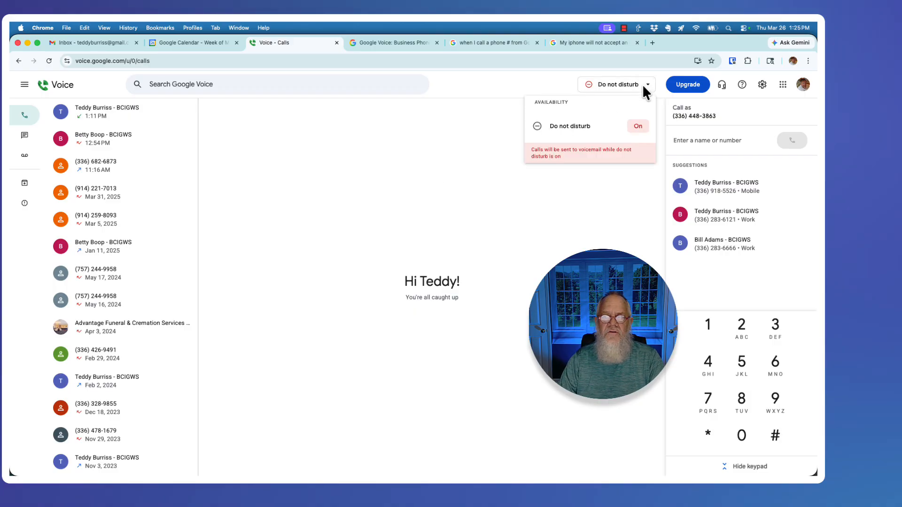
left_click(639, 127)
left_click(439, 159)
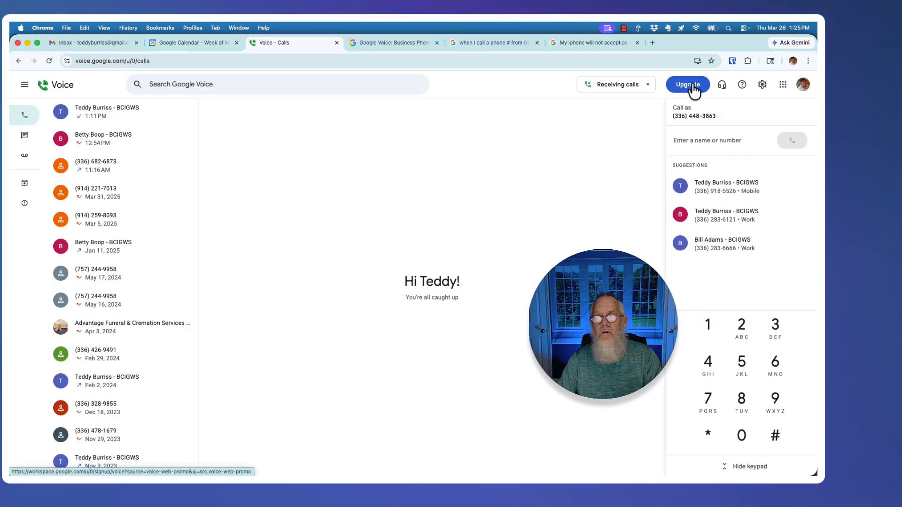
Show the audio settings listing the Yeti Stereo Microphone and MacBook Pro Speakers
left_click(725, 89)
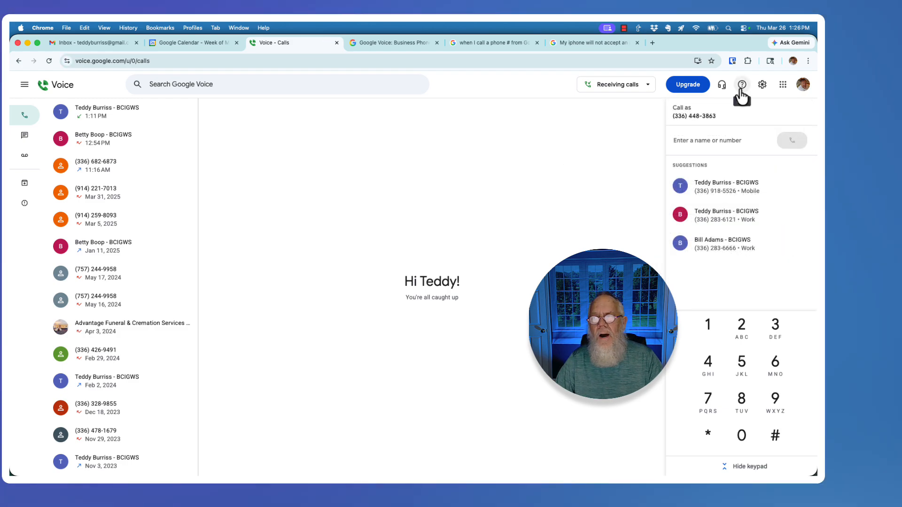
Open the Help panel, look over its Popular help resources, then close it
left_click(742, 85)
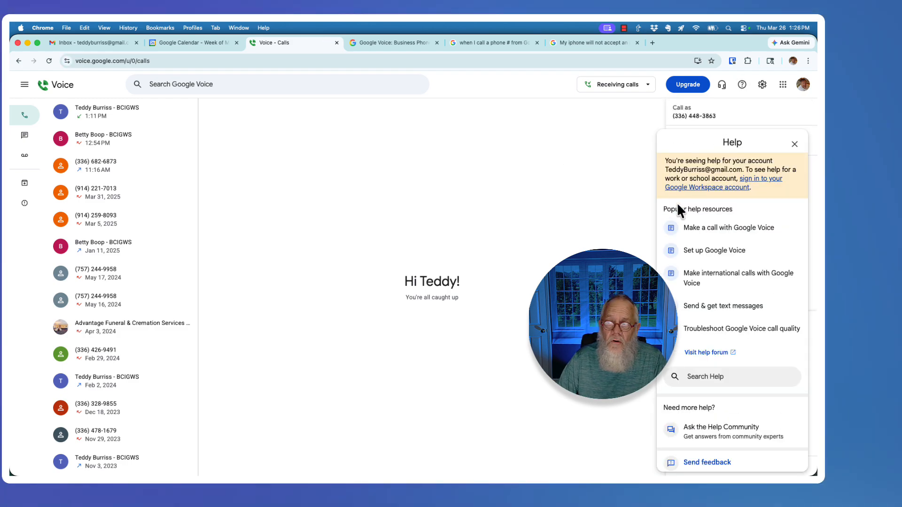
left_click_drag(679, 210, 738, 218)
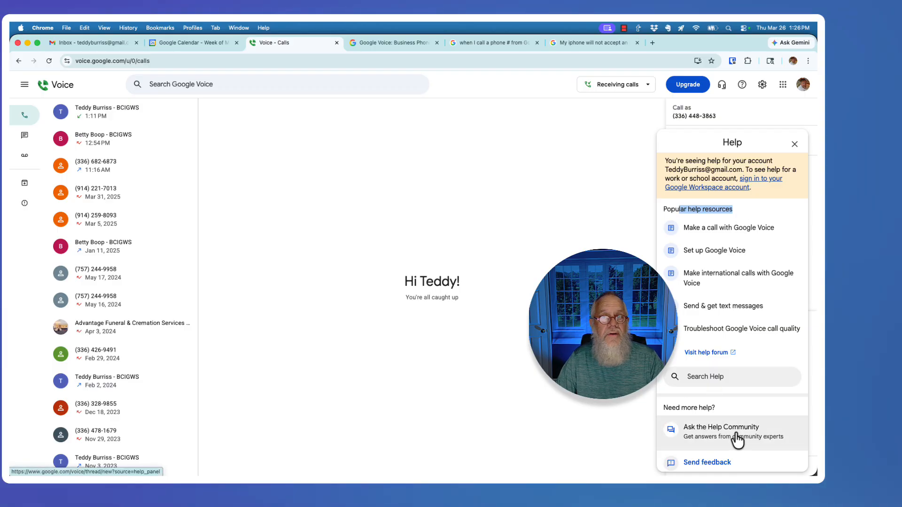
left_click(635, 399)
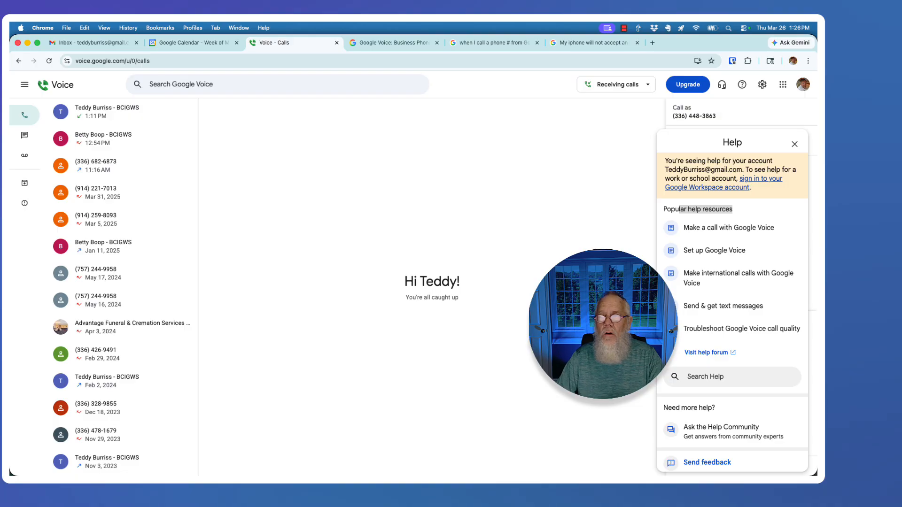
left_click(795, 144)
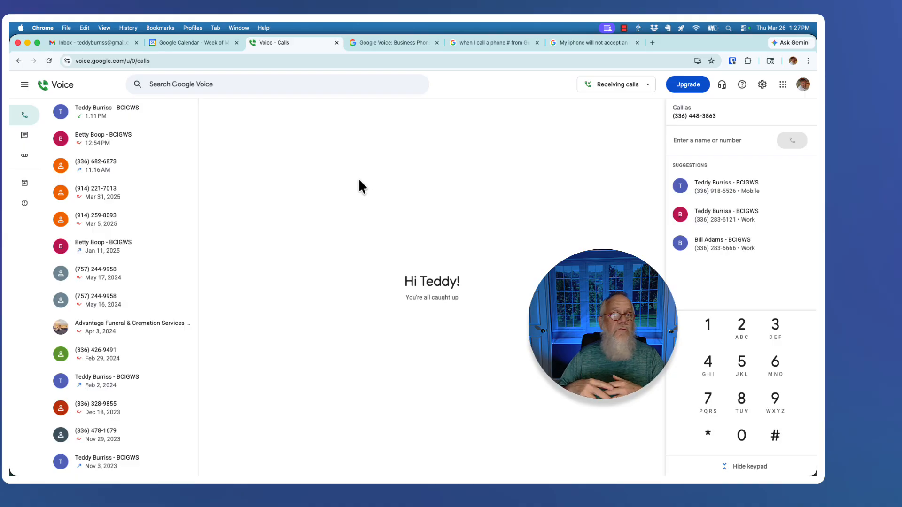
Open Voice Settings and scroll through the Account section, reading the number porting description
left_click(761, 86)
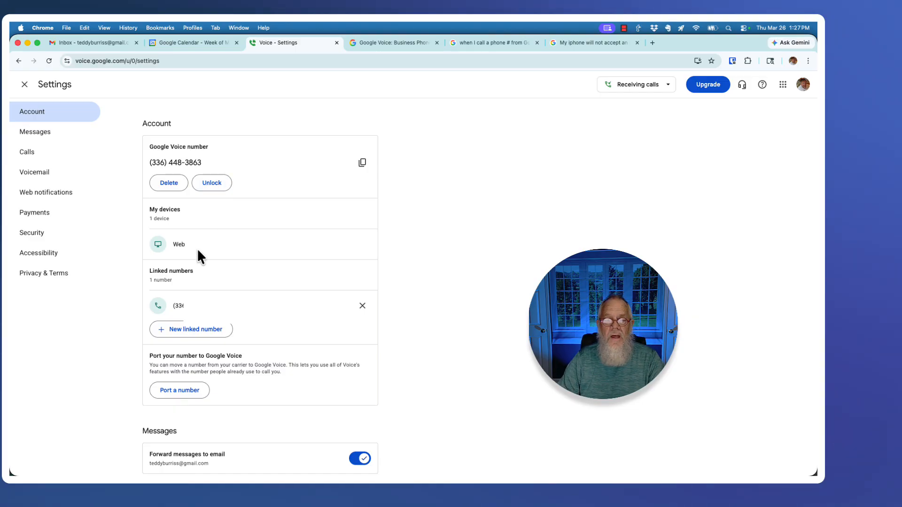
scroll(196, 244, "down", 2)
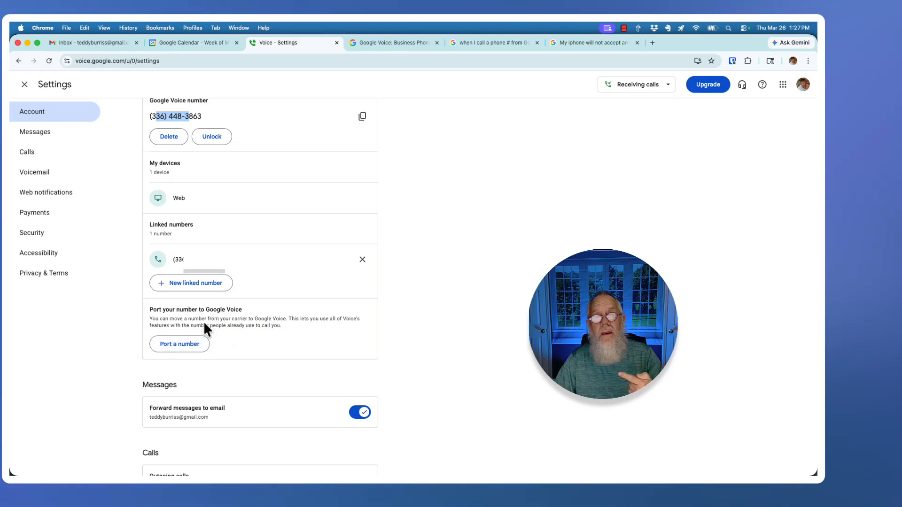
left_click_drag(159, 319, 284, 326)
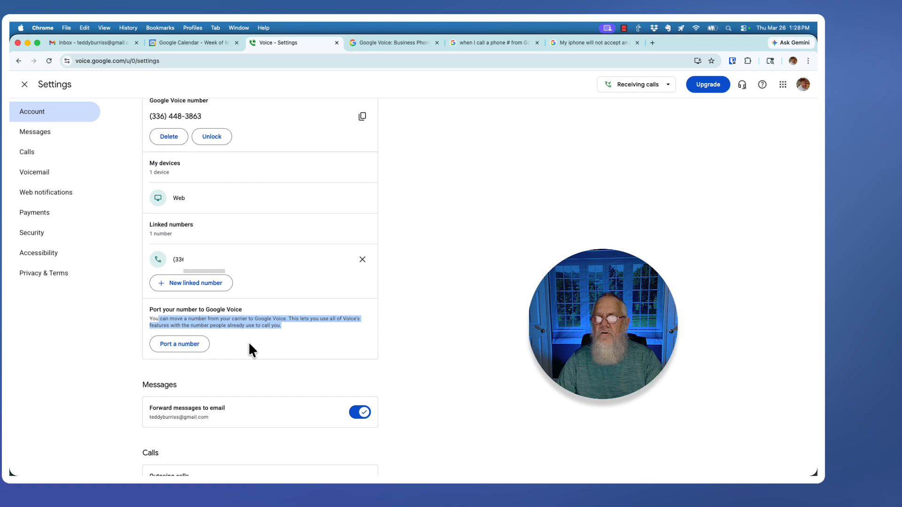
scroll(248, 342, "down", 3)
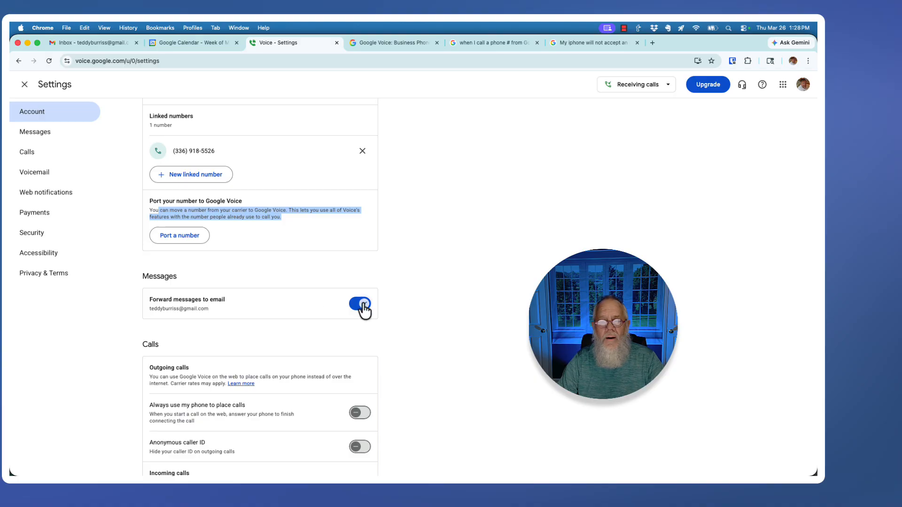
In the Calls settings, switch off call forwarding to the linked phone number
scroll(281, 263, "down", 4)
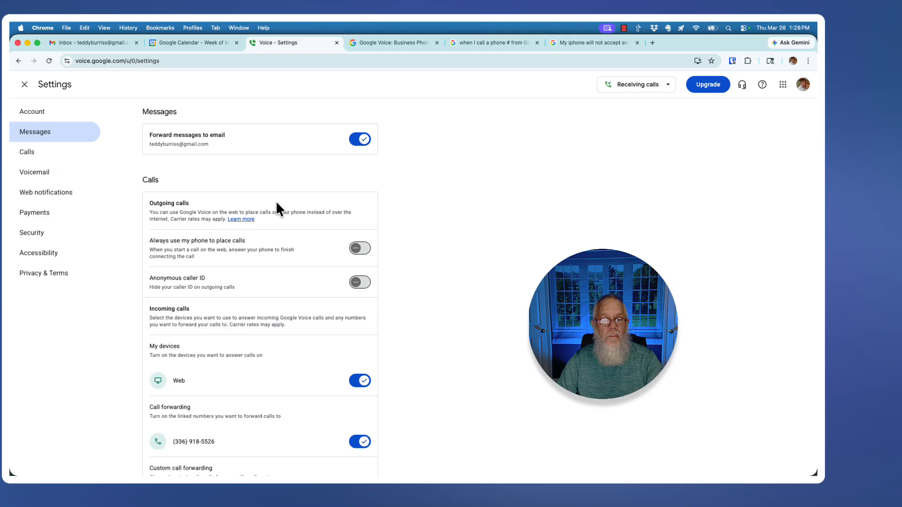
left_click_drag(160, 240, 243, 241)
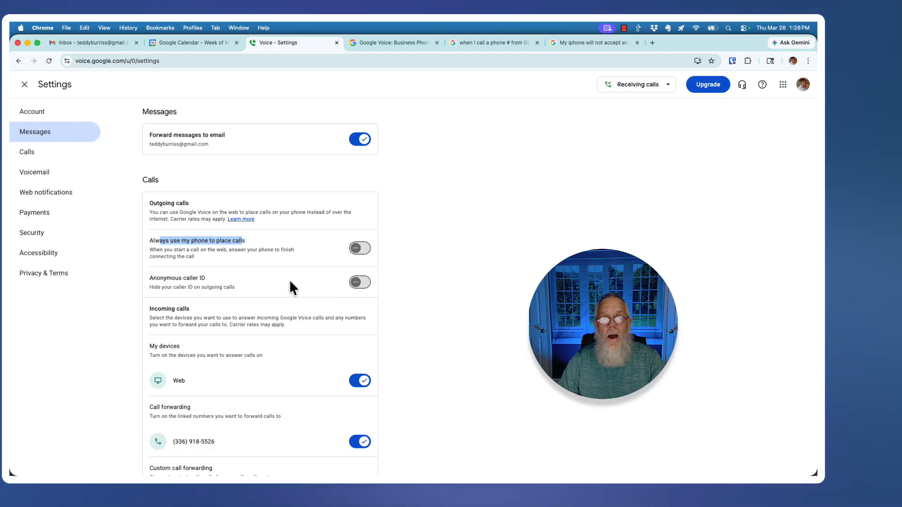
scroll(289, 280, "down", 1)
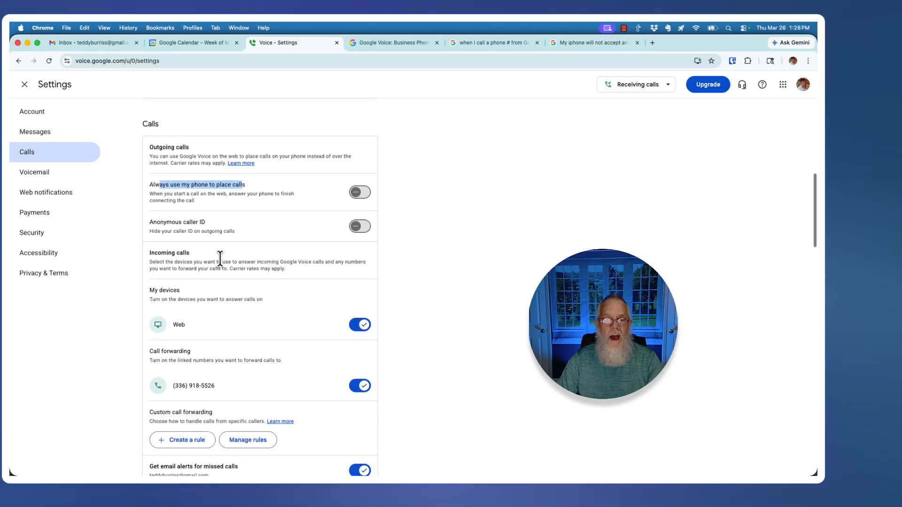
left_click(161, 255)
scroll(235, 266, "down", 5)
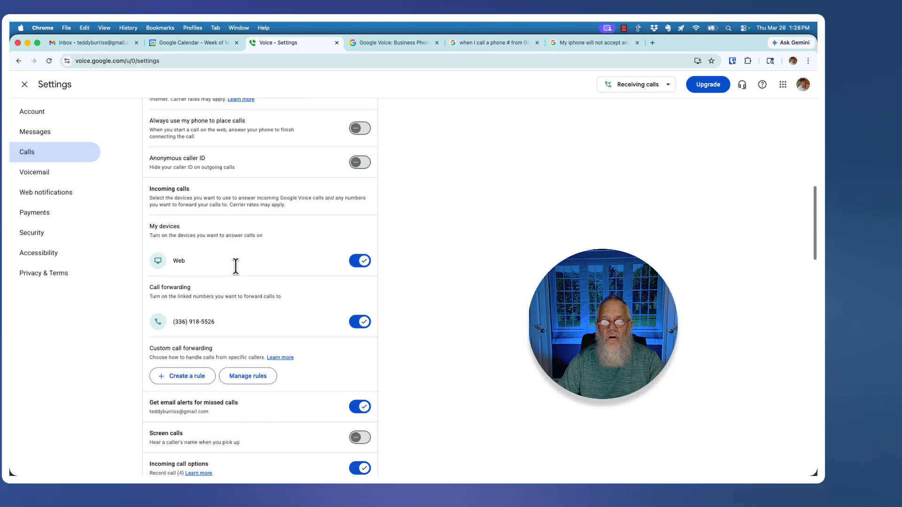
left_click_drag(161, 220, 207, 222)
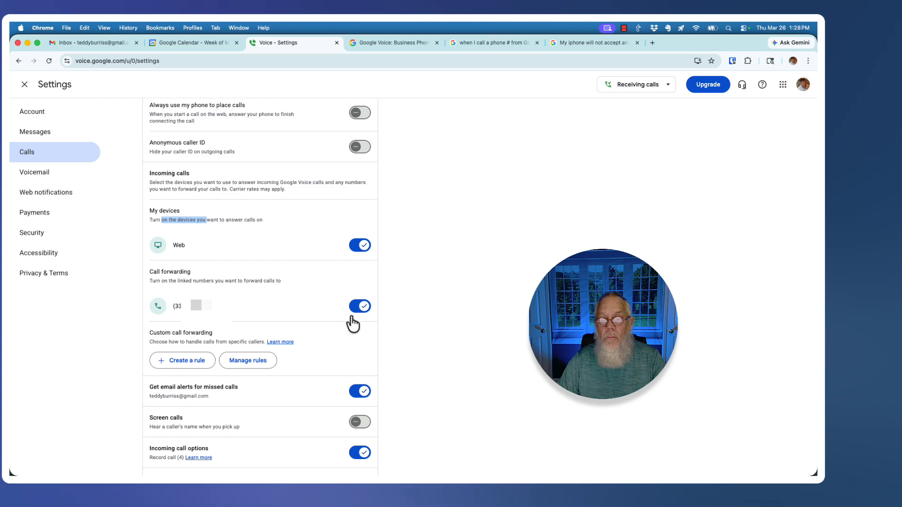
left_click(364, 307)
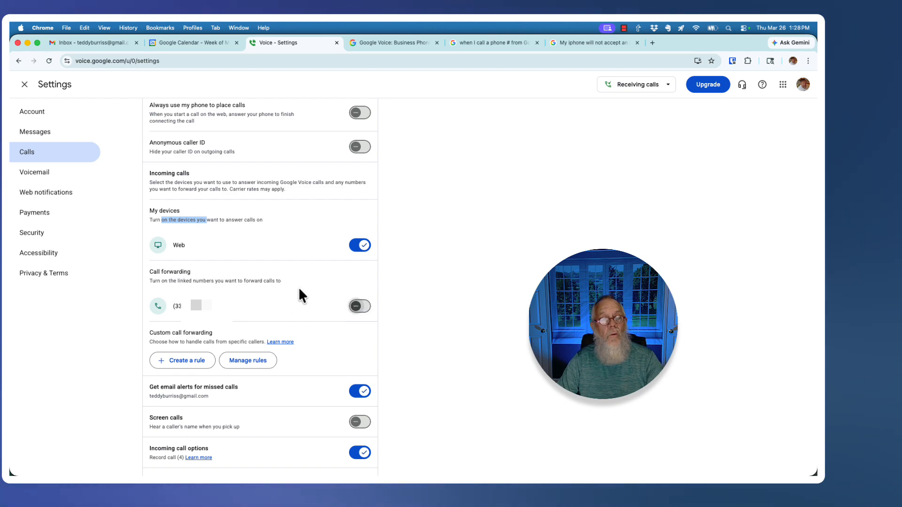
scroll(300, 295, "down", 1)
scroll(302, 295, "down", 1)
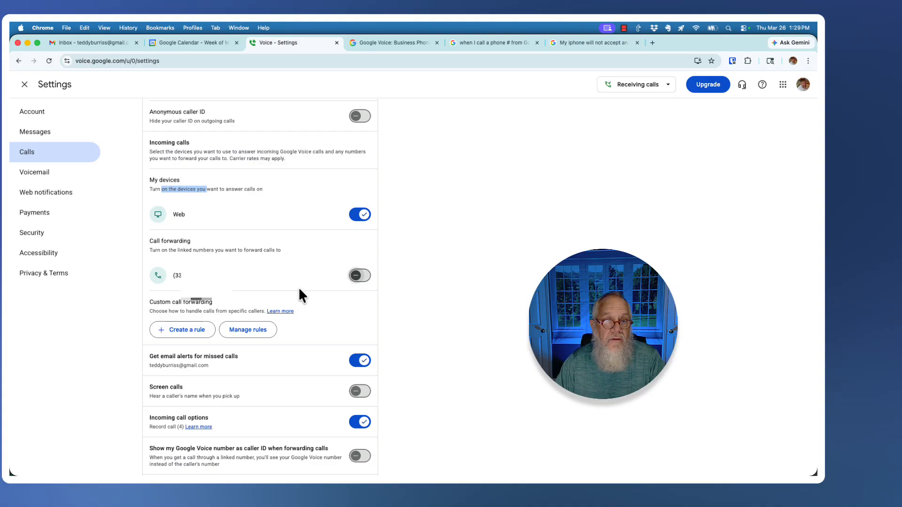
Turn off email alerts for missed calls
scroll(300, 277, "down", 5)
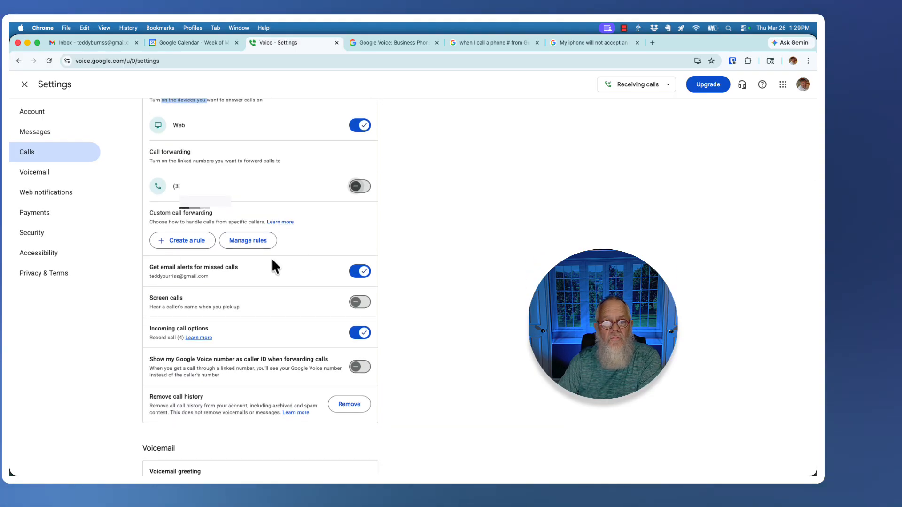
scroll(306, 256, "down", 3)
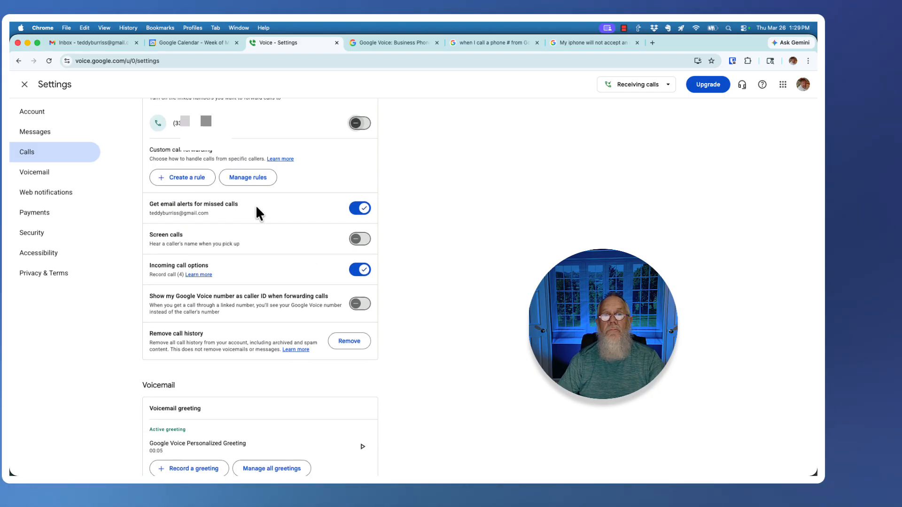
left_click_drag(157, 212, 219, 212)
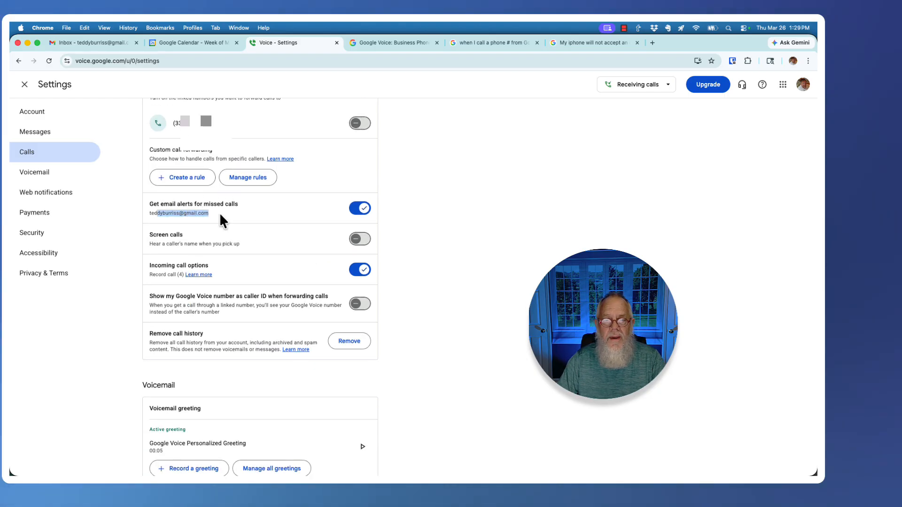
left_click(359, 209)
Switch Screen calls on, then back off
scroll(265, 235, "down", 4)
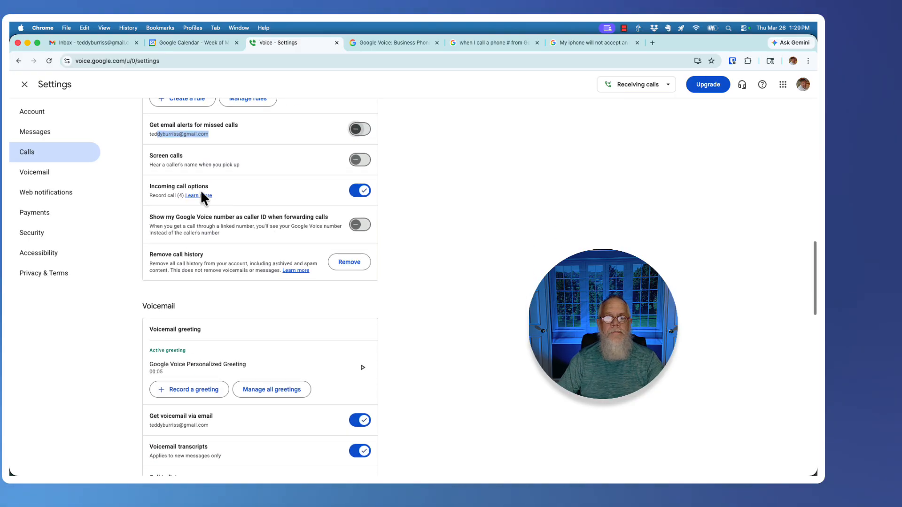
left_click(358, 161)
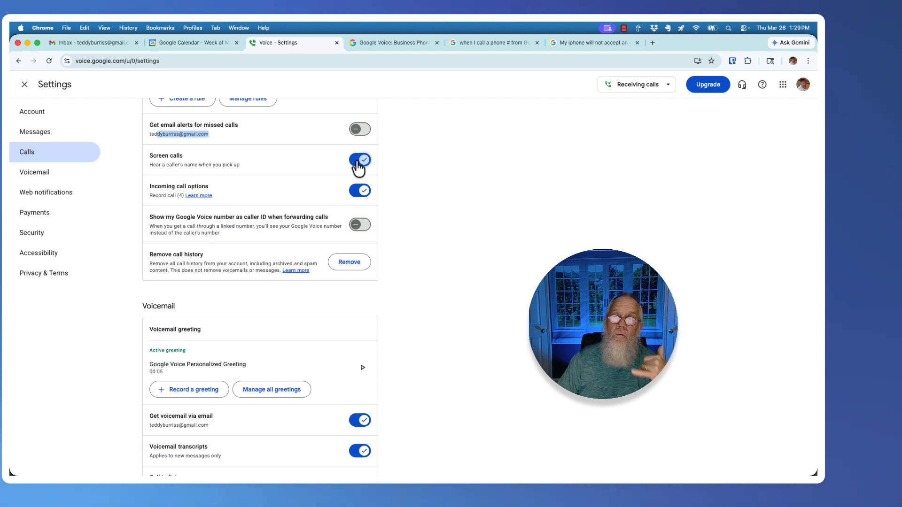
left_click(359, 162)
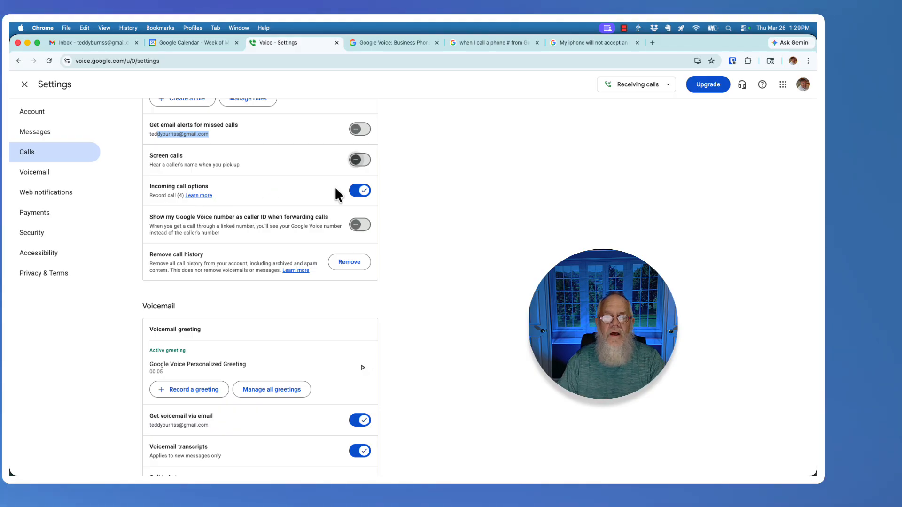
Turn on showing the Google Voice number as caller ID when forwarding calls
scroll(294, 187, "down", 2)
left_click_drag(176, 168, 314, 169)
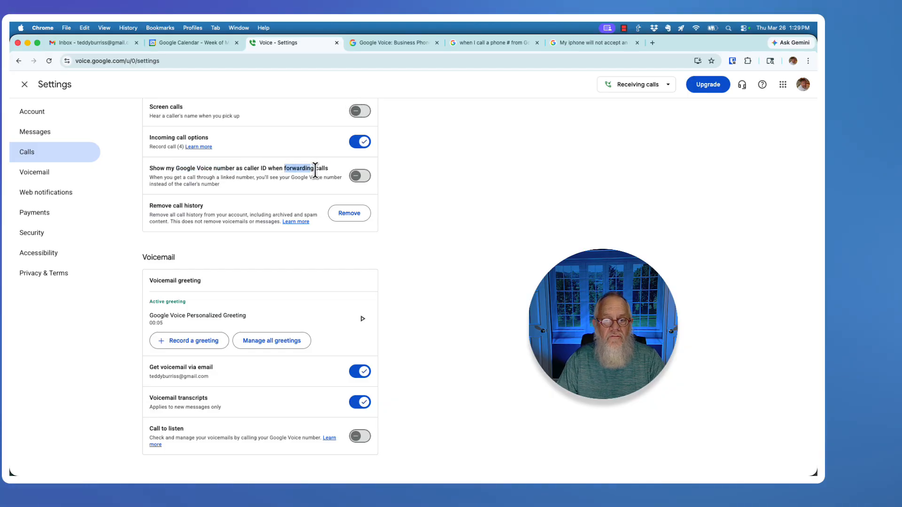
left_click(352, 182)
left_click_drag(171, 169, 246, 168)
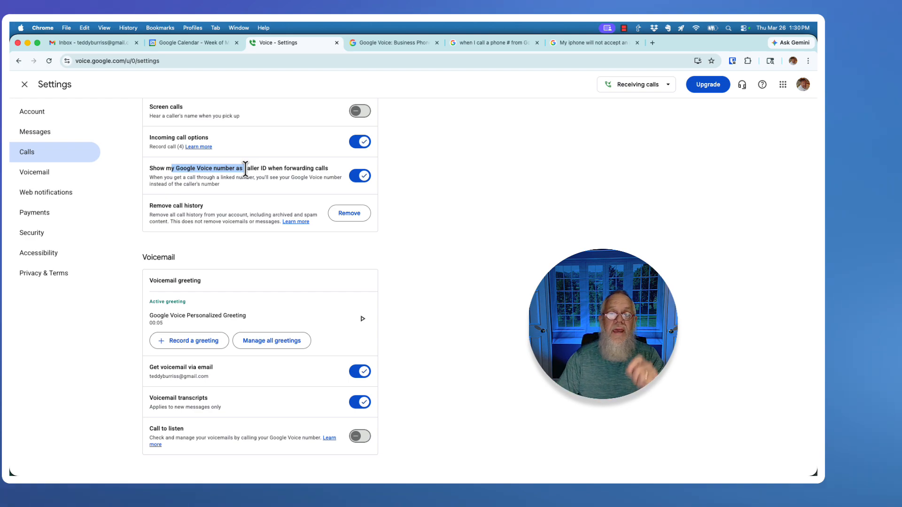
scroll(306, 171, "down", 2)
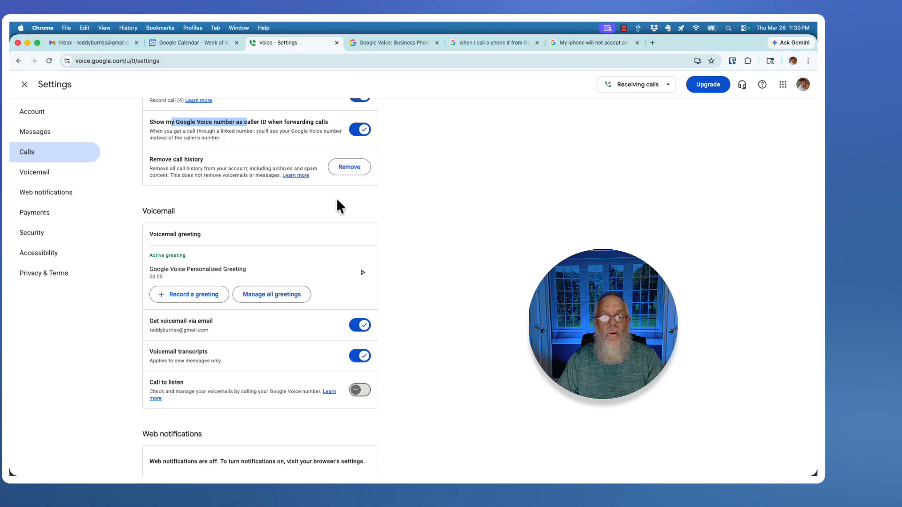
scroll(337, 198, "down", 3)
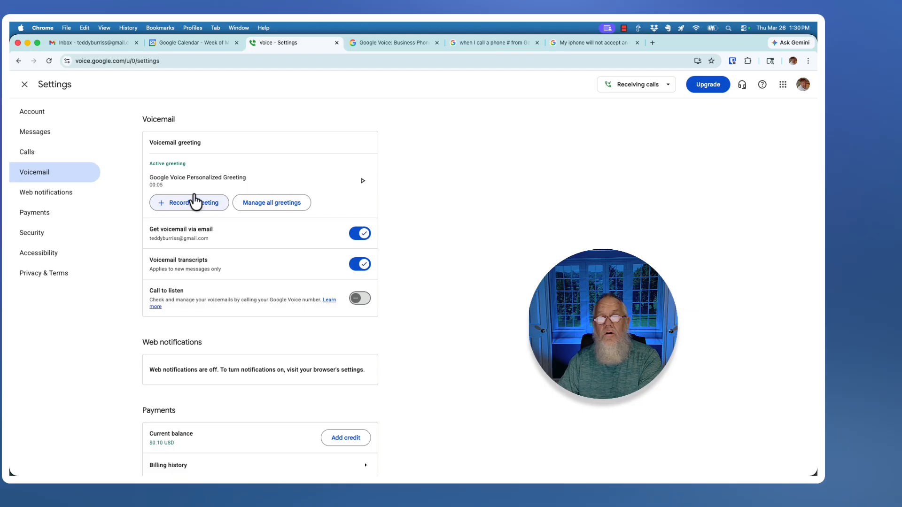
Open the full greetings list and look at the Office VM greeting's options without changing anything
left_click(276, 208)
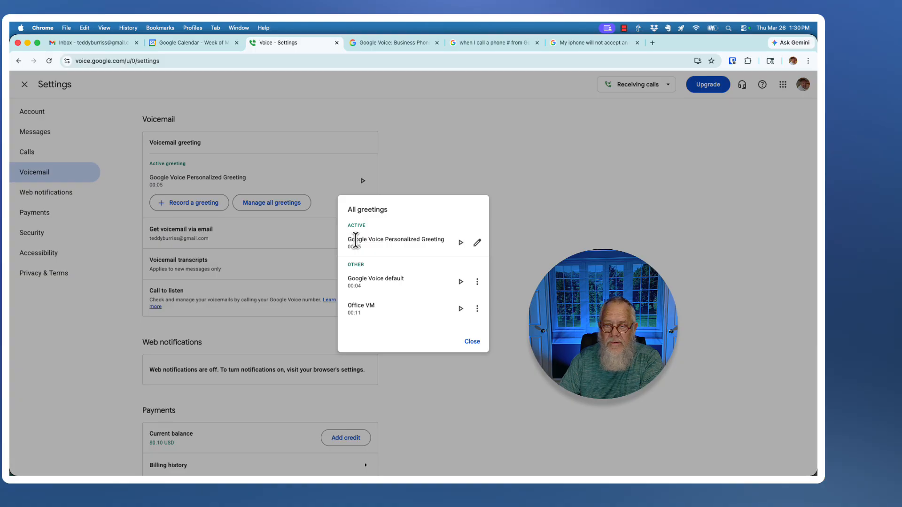
left_click_drag(355, 241, 427, 239)
left_click_drag(362, 278, 411, 303)
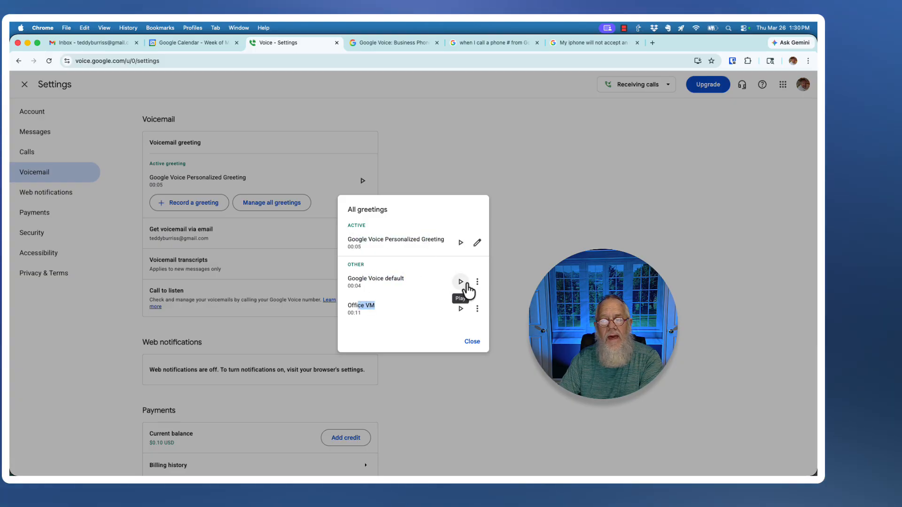
left_click(477, 309)
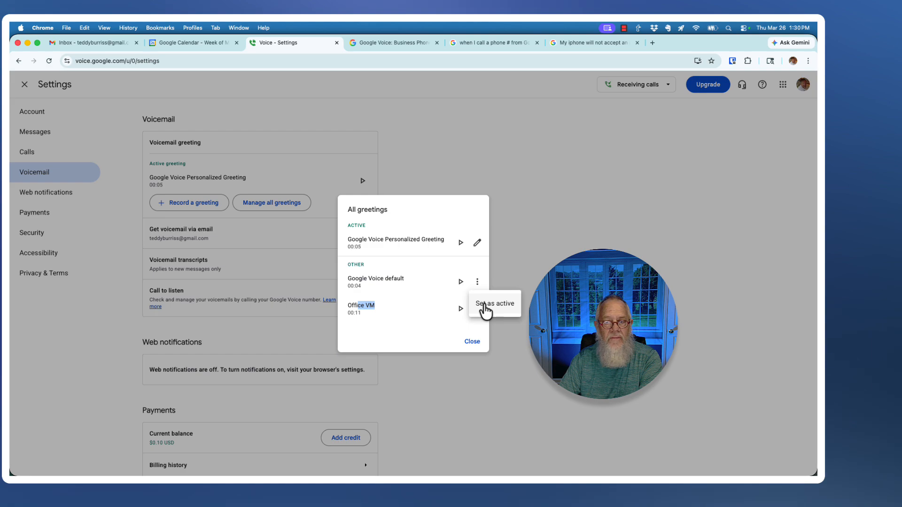
left_click(405, 281)
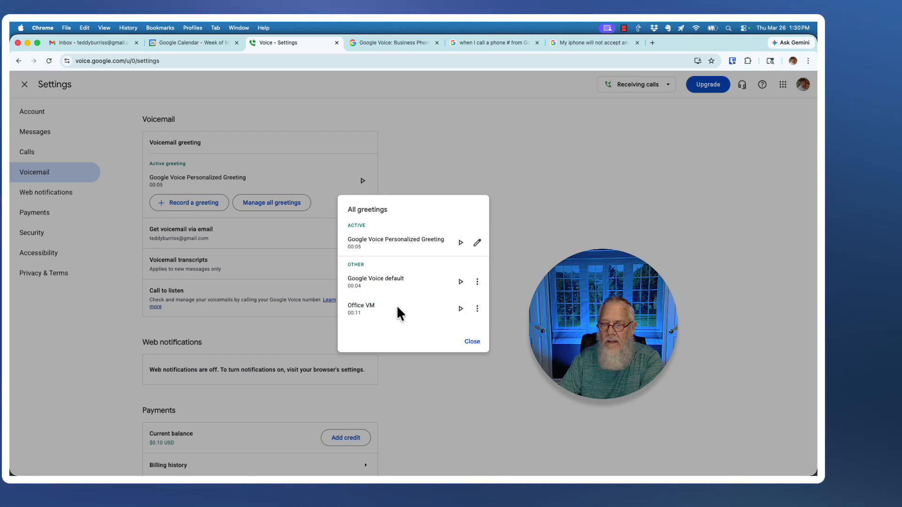
left_click(477, 308)
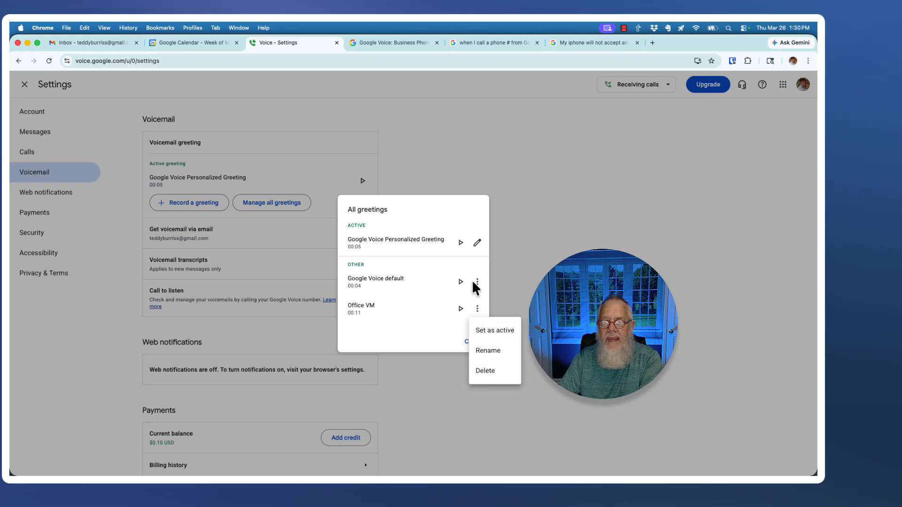
left_click(393, 282)
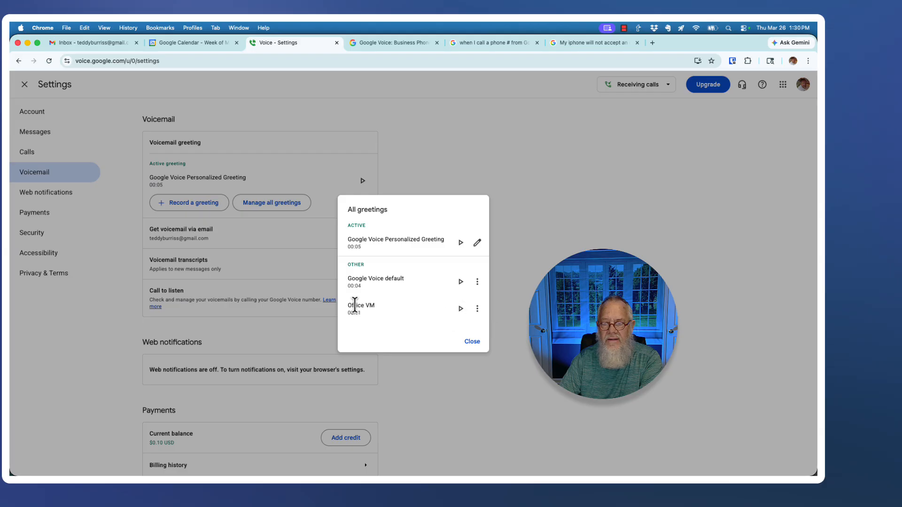
Delete the Office VM greeting, then toggle Voicemail transcripts off and back on
left_click(483, 311)
left_click(486, 371)
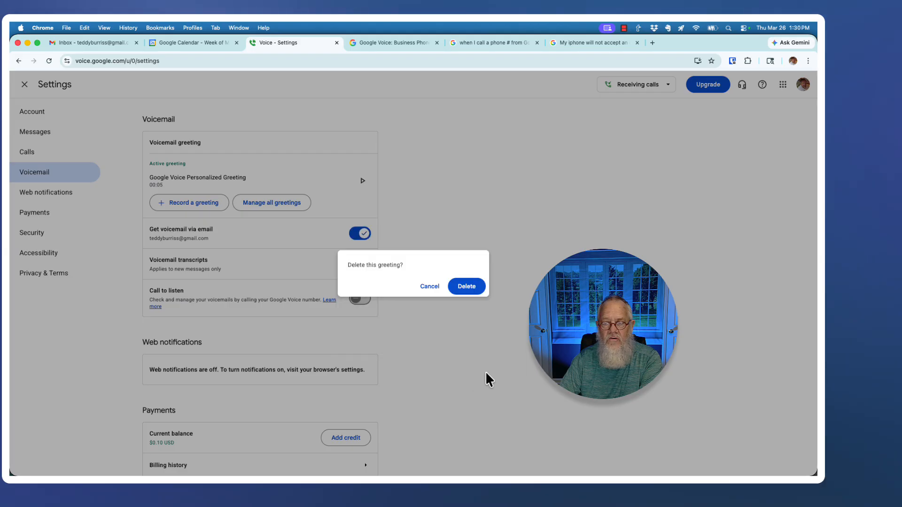
left_click(467, 292)
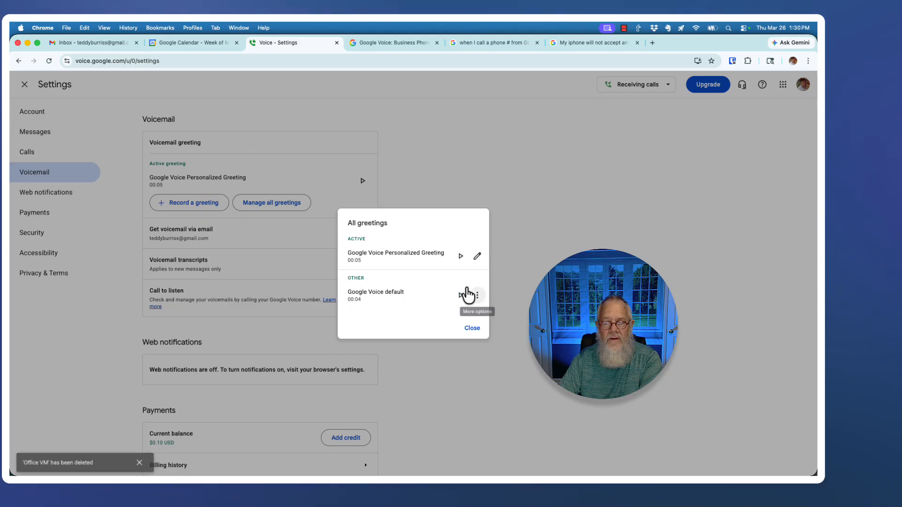
left_click(472, 329)
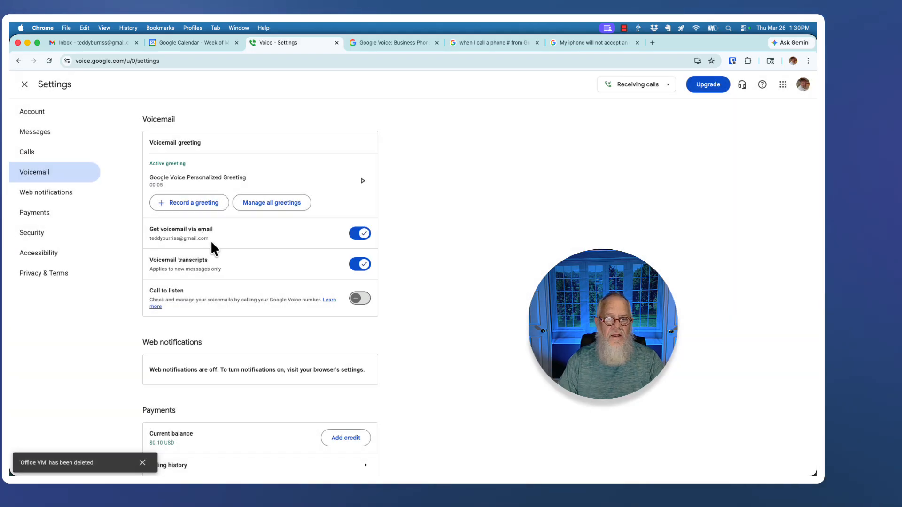
left_click(360, 265)
left_click(360, 266)
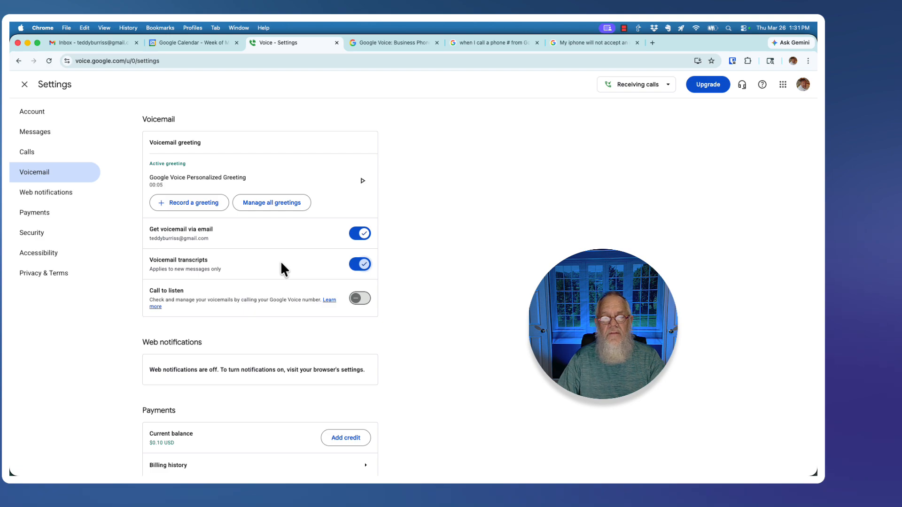
scroll(260, 260, "down", 3)
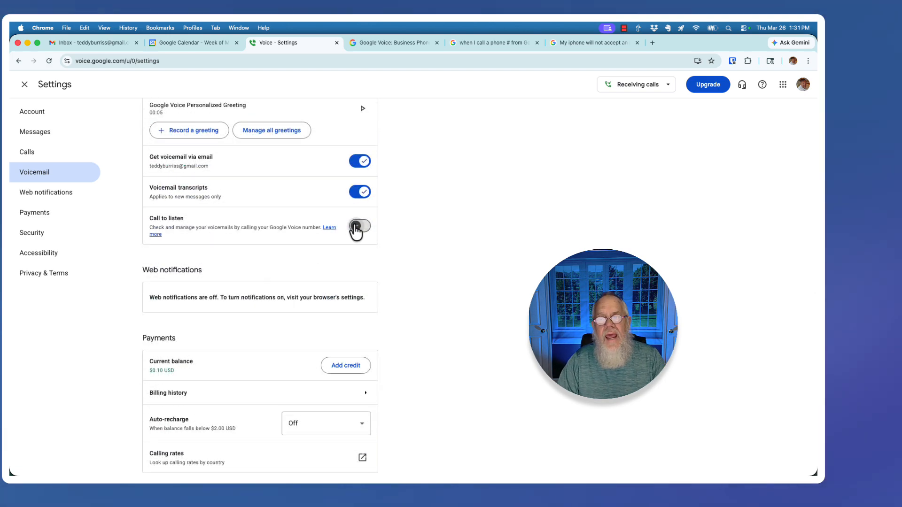
left_click_drag(156, 218, 184, 217)
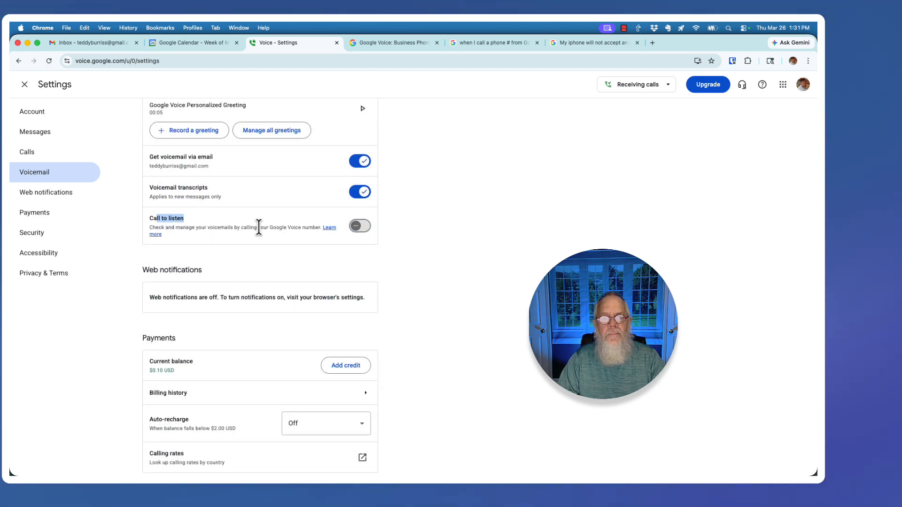
left_click_drag(258, 227, 295, 229)
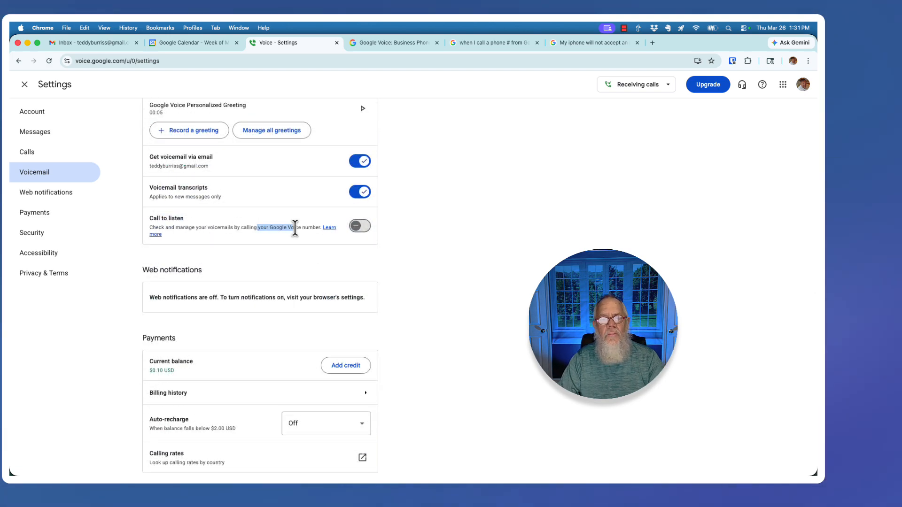
left_click(357, 227)
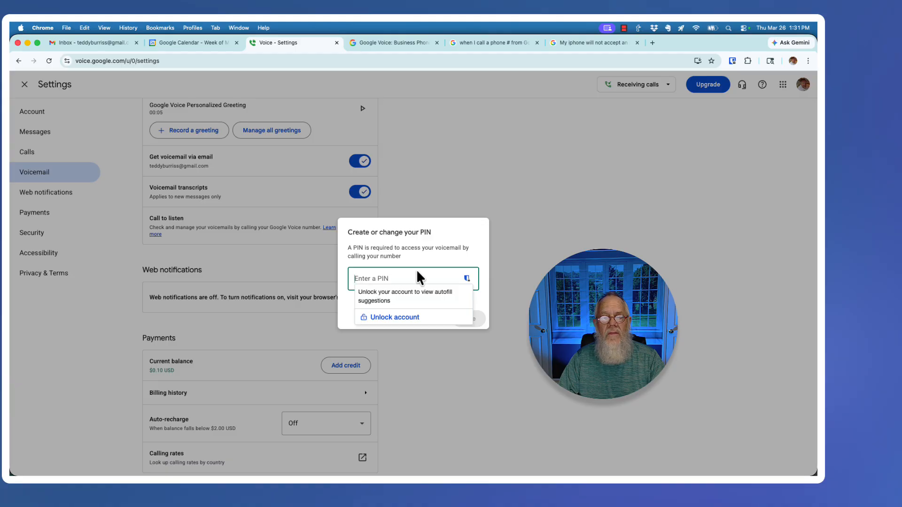
left_click(428, 238)
left_click(431, 319)
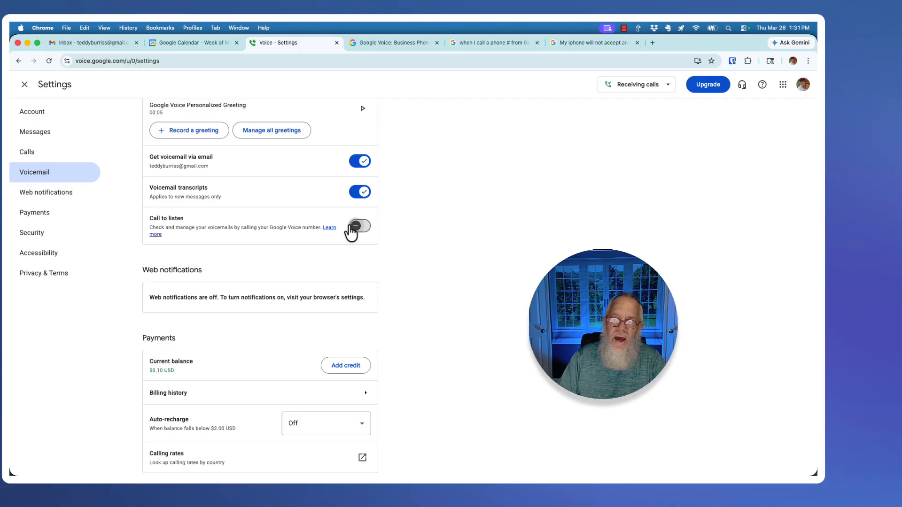
scroll(273, 207, "down", 3)
scroll(272, 207, "down", 1)
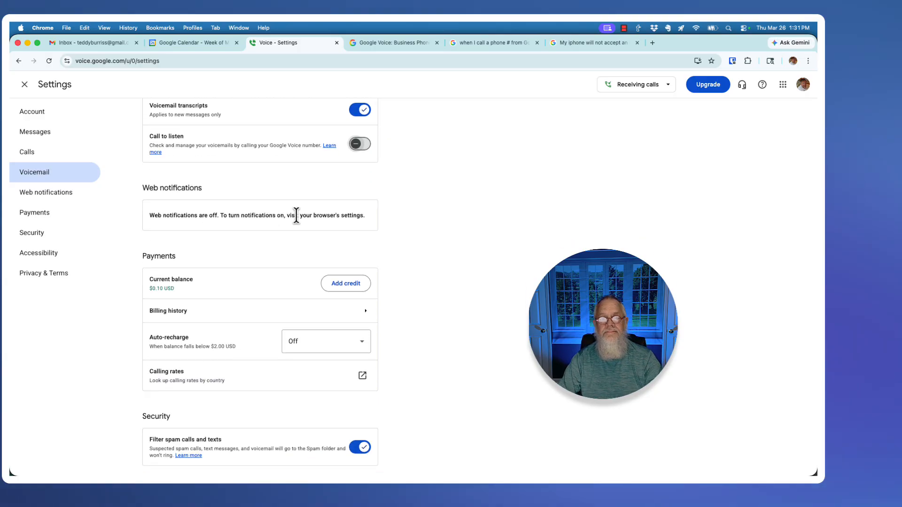
scroll(296, 216, "down", 1)
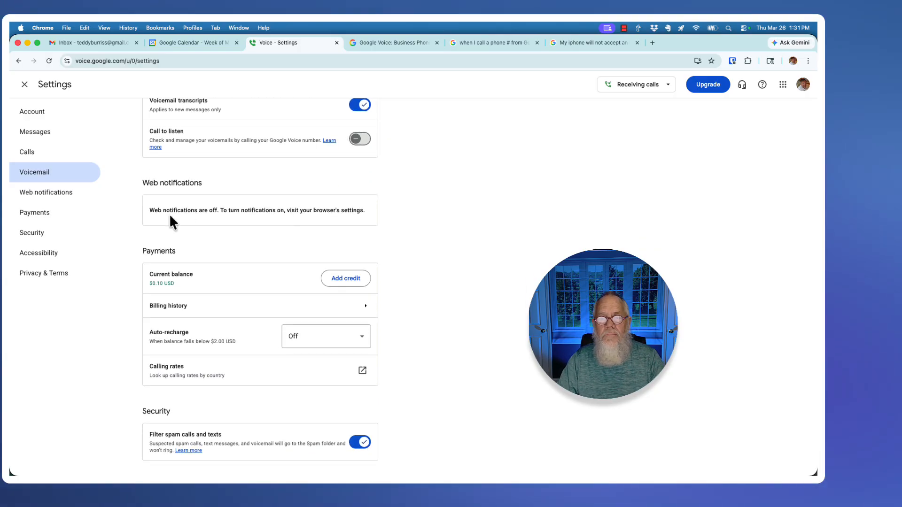
left_click_drag(169, 213, 270, 210)
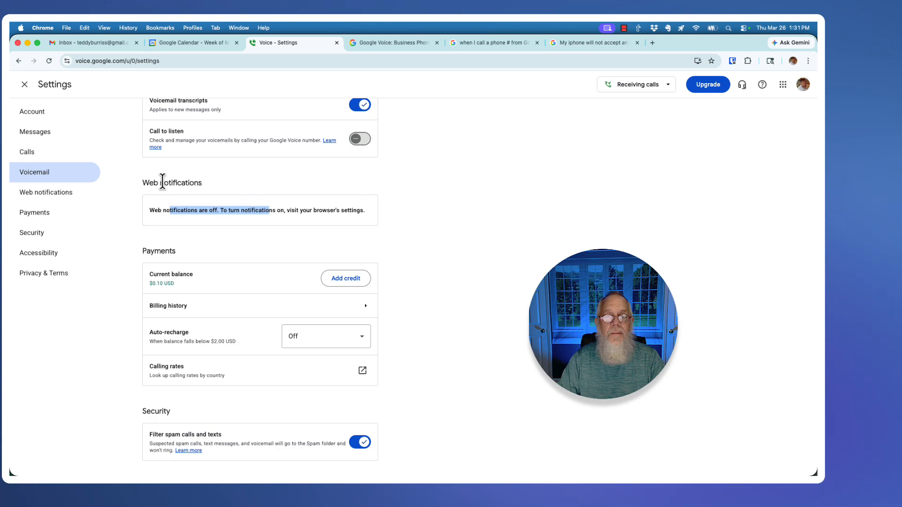
left_click_drag(154, 183, 222, 181)
scroll(243, 241, "down", 3)
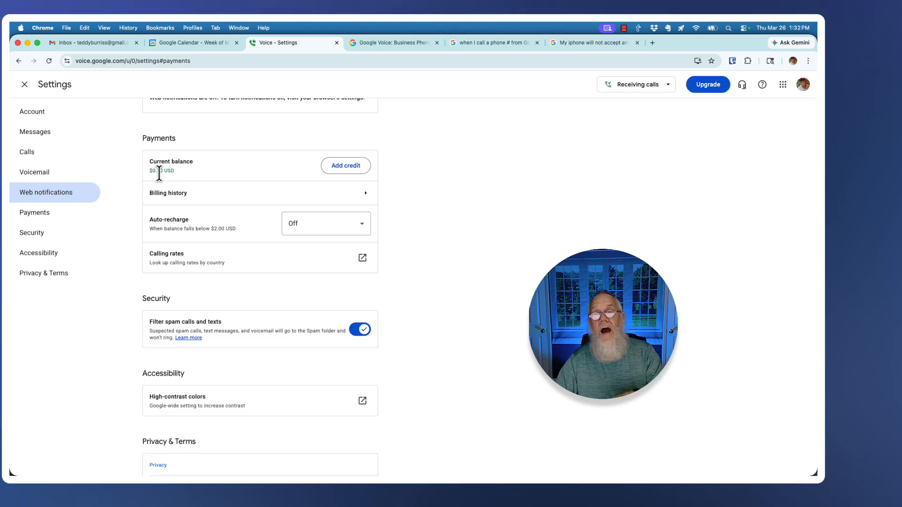
View billing history, return to Payments, and leave Auto-recharge set to Off
left_click(365, 193)
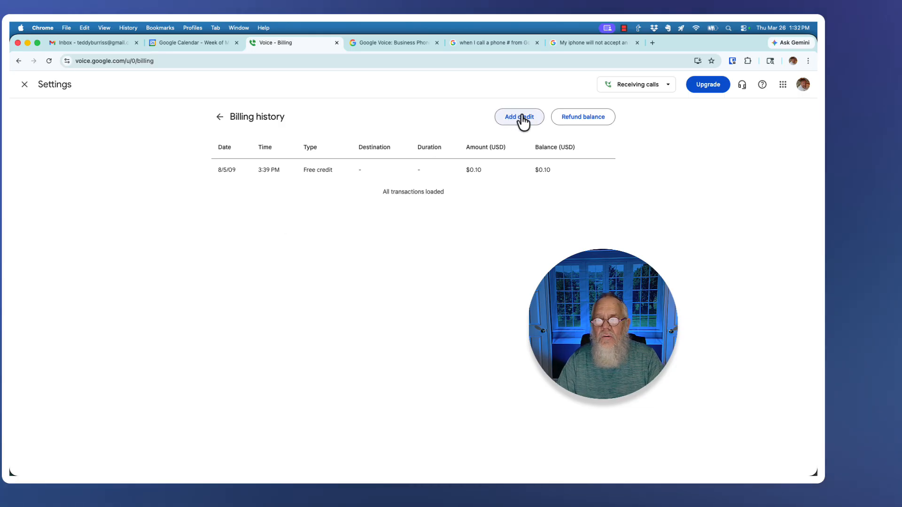
left_click(219, 116)
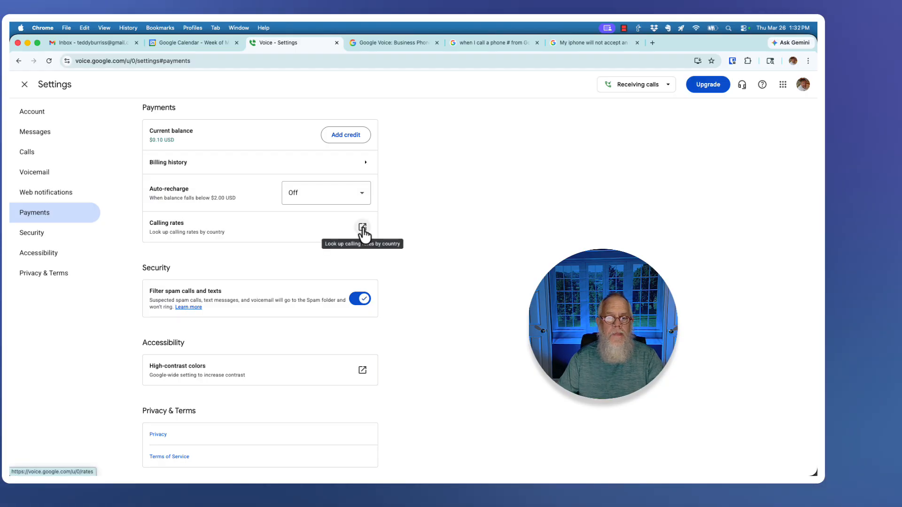
left_click(298, 199)
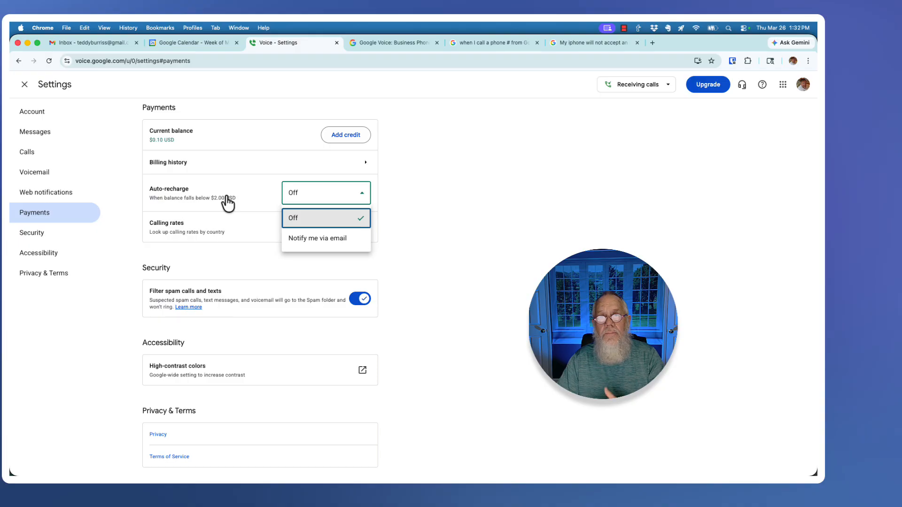
left_click(410, 195)
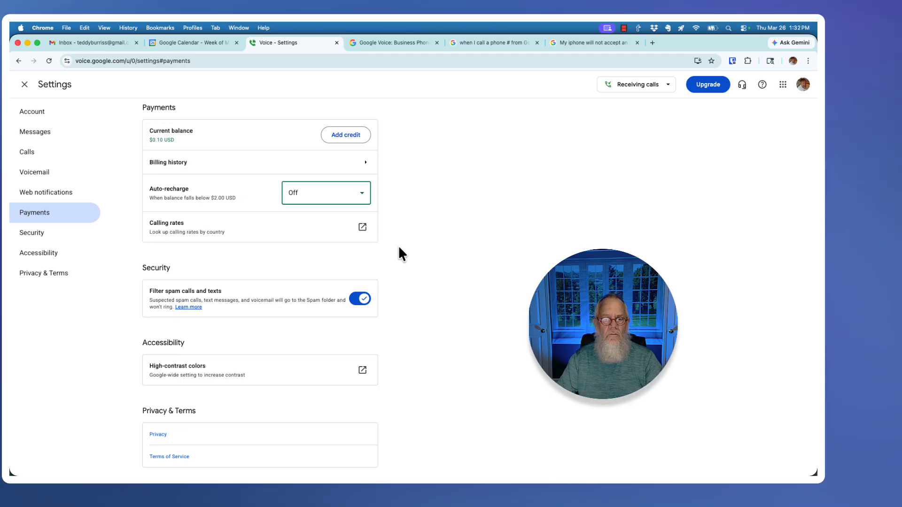
scroll(400, 249, "down", 3)
left_click_drag(162, 184, 222, 185)
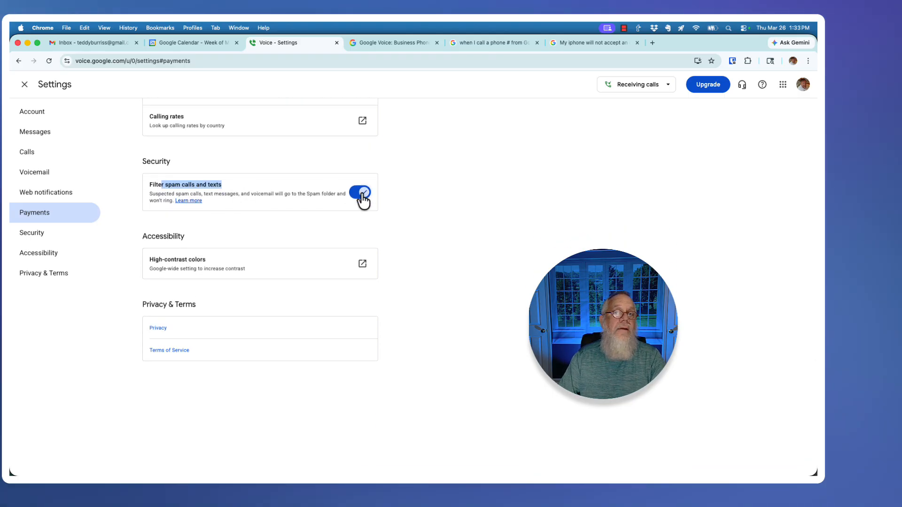
scroll(315, 225, "down", 2)
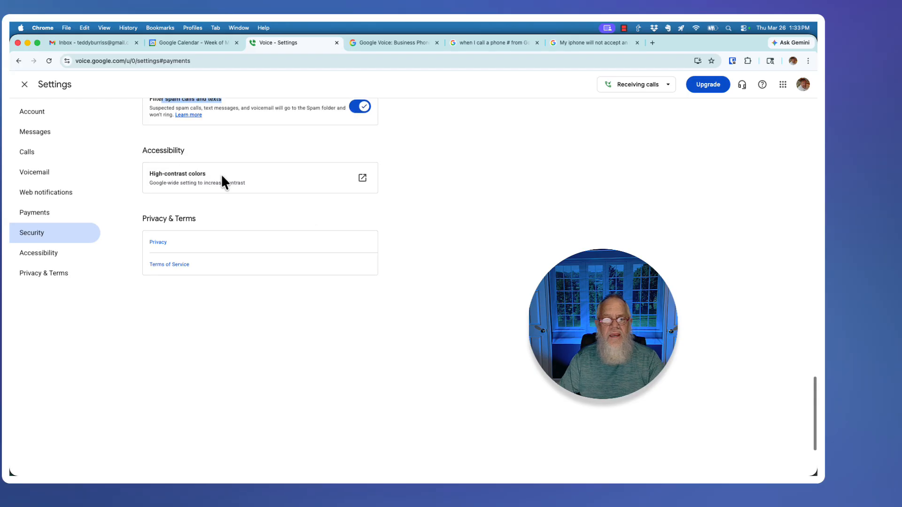
left_click_drag(197, 184, 248, 187)
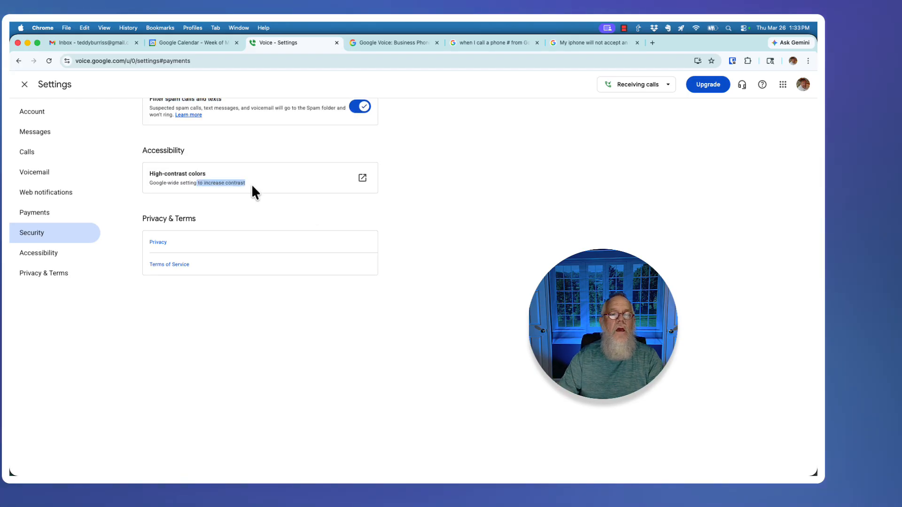
left_click_drag(156, 182, 196, 184)
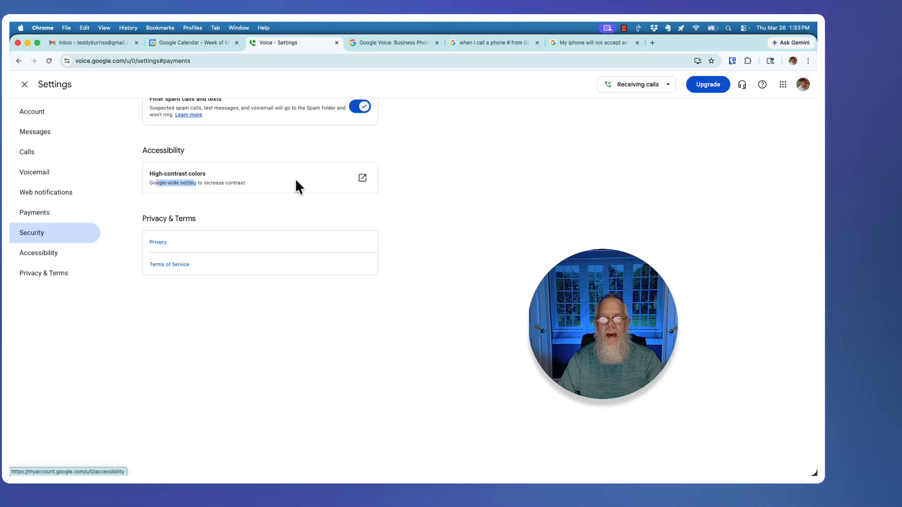
scroll(238, 235, "down", 1)
scroll(236, 235, "down", 2)
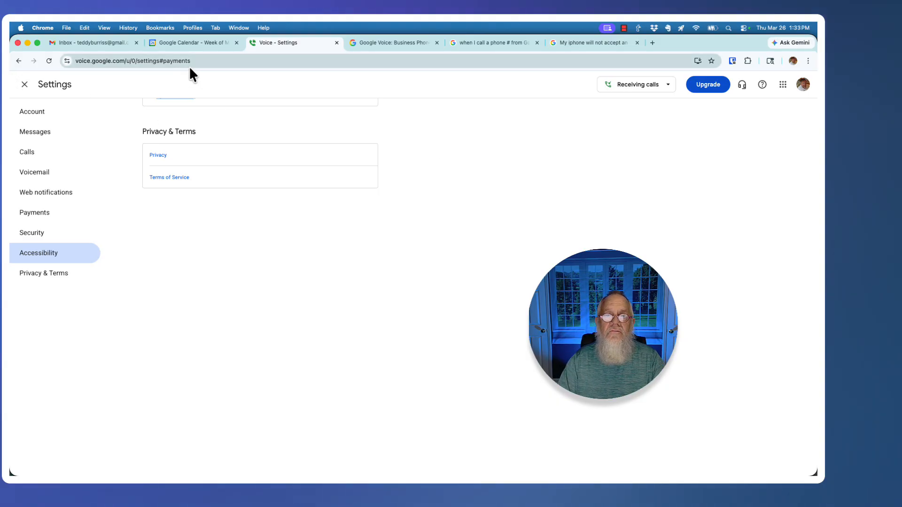
Close Settings to return to the Calls page and briefly view the Google apps grid
left_click(23, 85)
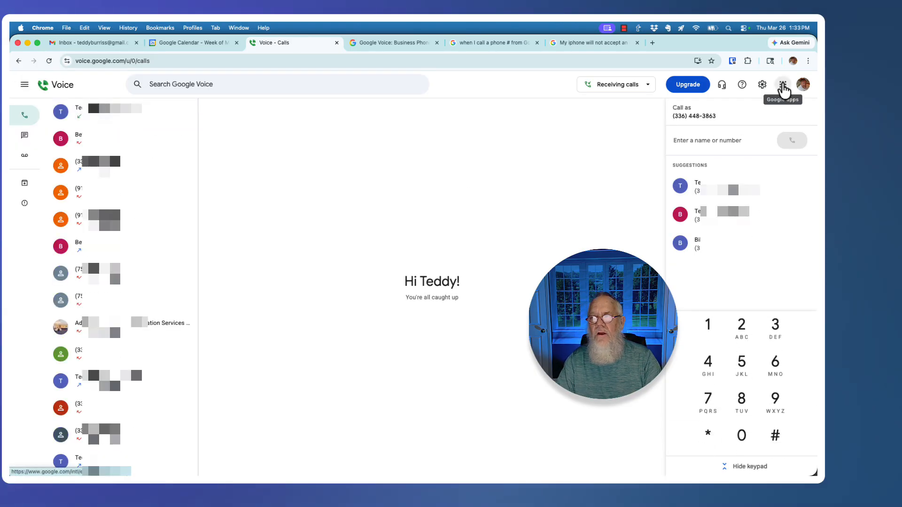
left_click(783, 87)
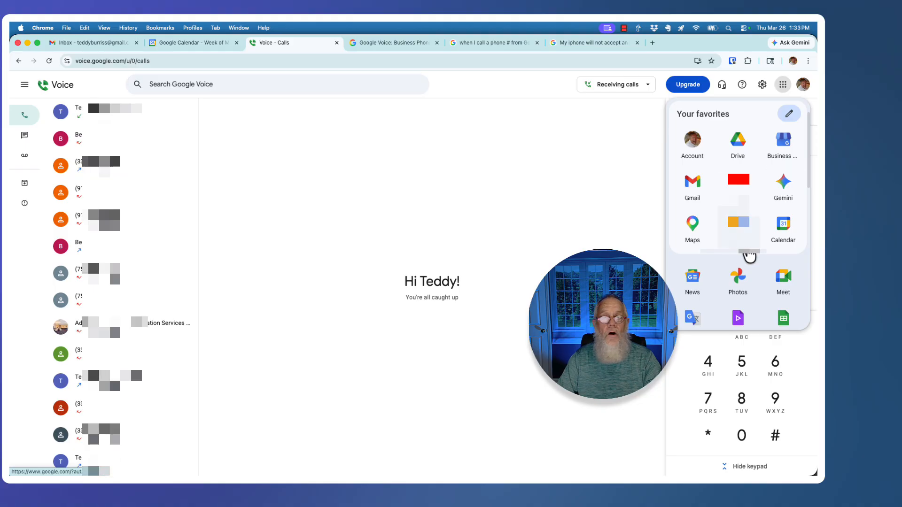
left_click(587, 232)
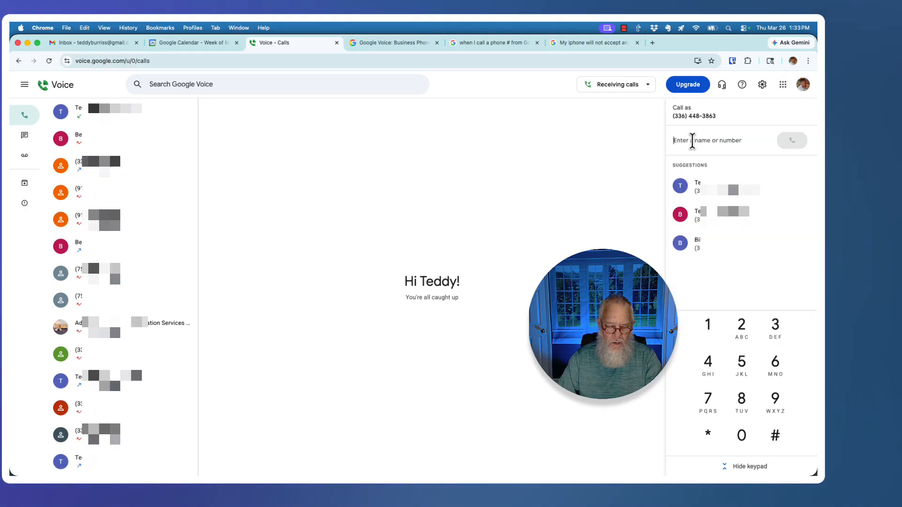
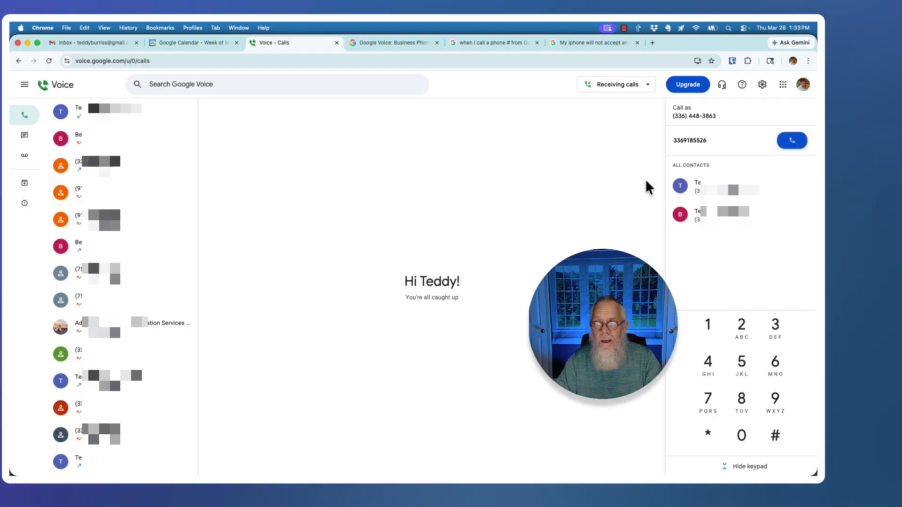
Type a phone number into the dial field, then delete it
left_click_drag(719, 143, 657, 143)
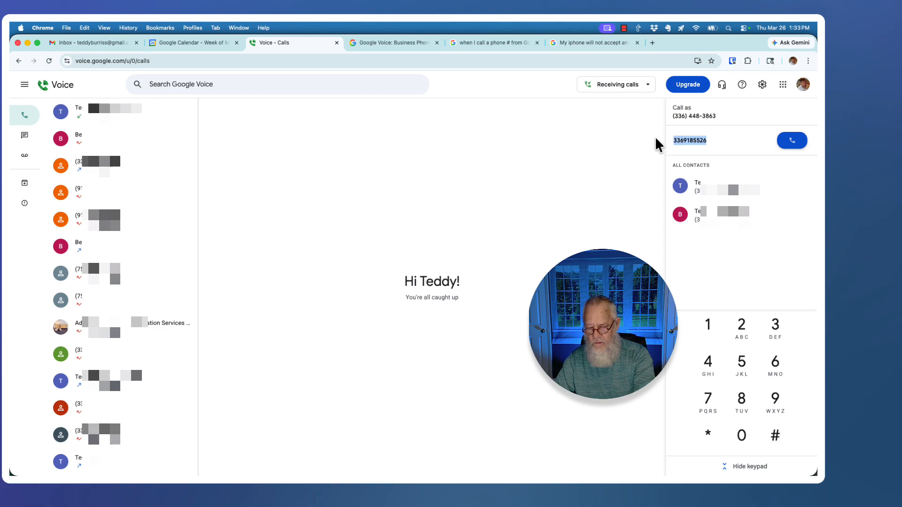
key("BackSpace")
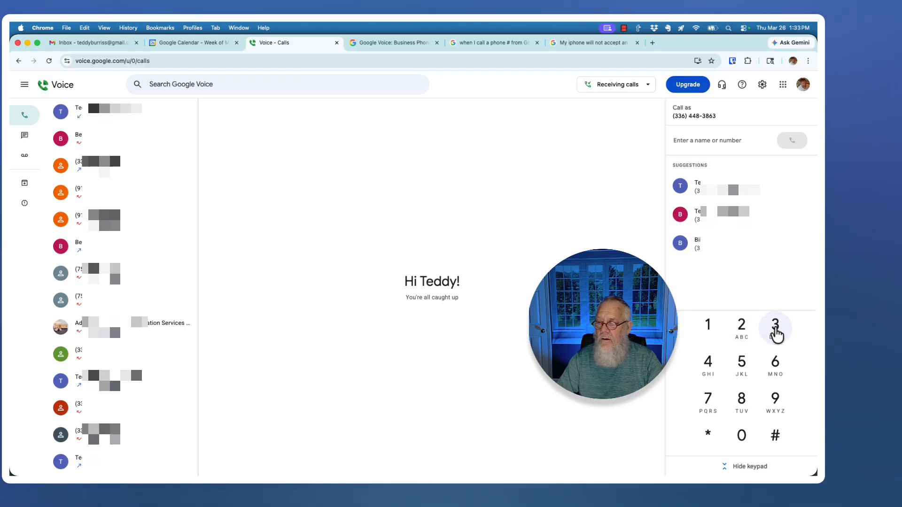
Re-enter the phone number digit by digit on the keypad, then clear it
left_click(774, 327)
left_click(775, 327)
left_click(775, 364)
left_click(774, 400)
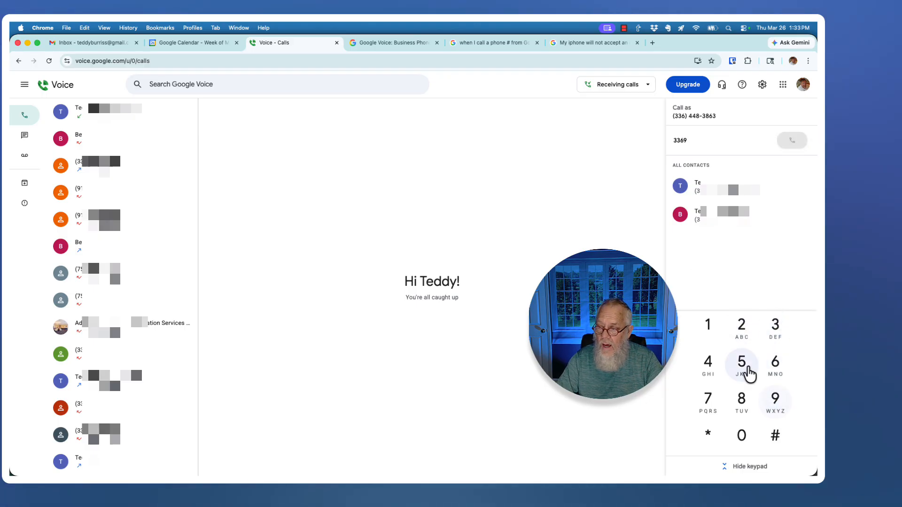
left_click(709, 328)
left_click(740, 400)
left_click(740, 364)
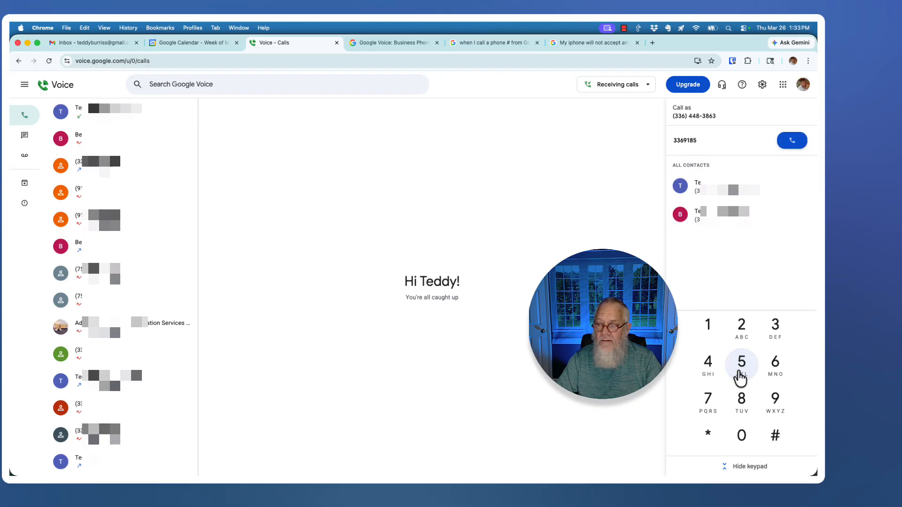
left_click(740, 364)
left_click(740, 329)
left_click(768, 362)
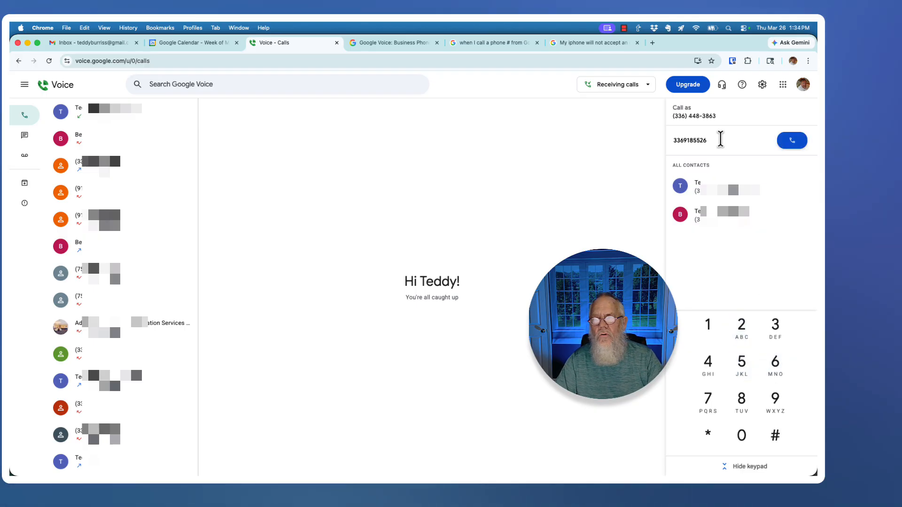
left_click_drag(720, 138, 630, 147)
key("BackSpace")
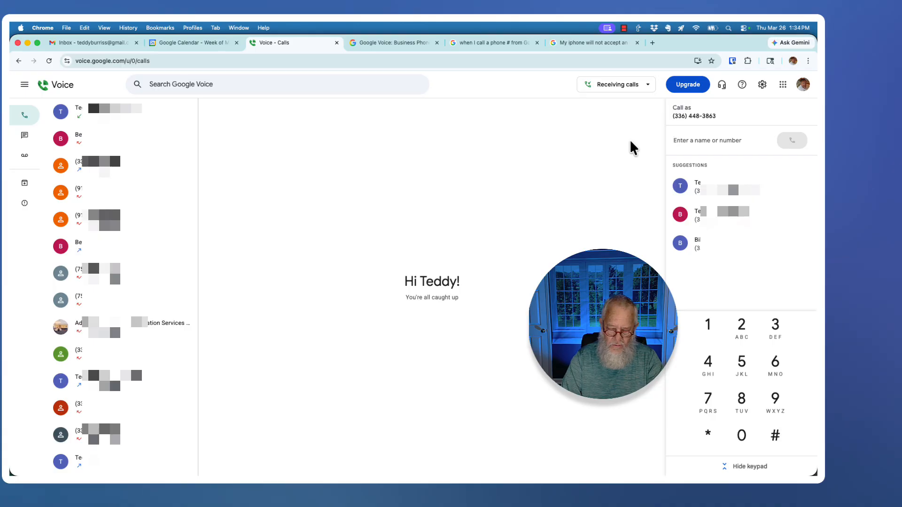
Undo stray characters in the dial field and hide the keypad
type(";e")
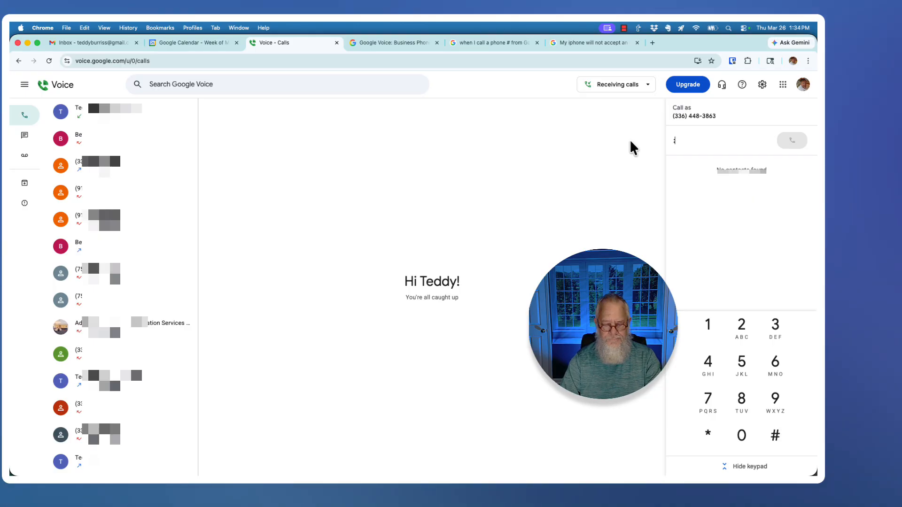
key("super+z")
key("super+z")
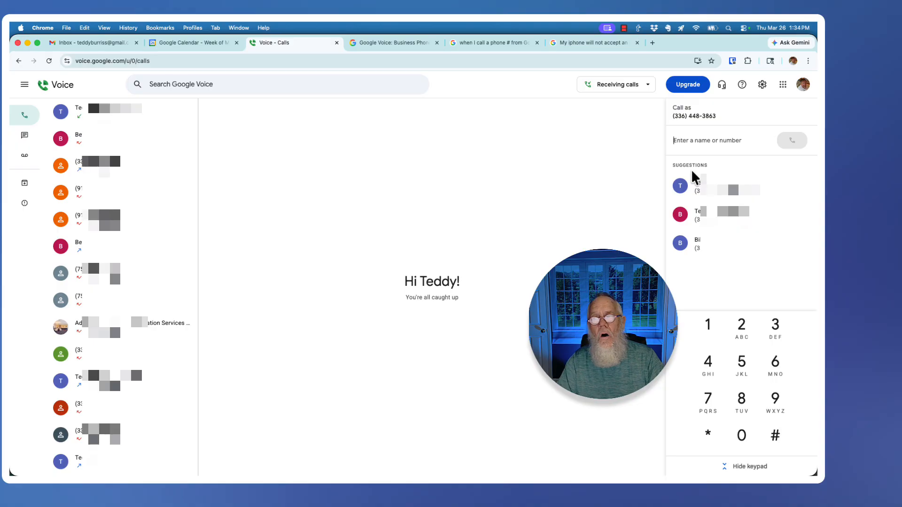
double_click(679, 165)
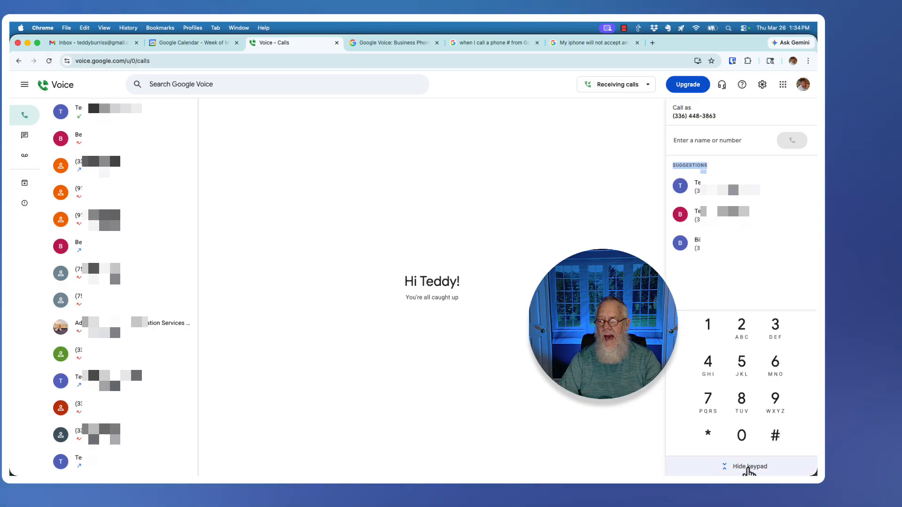
left_click(750, 467)
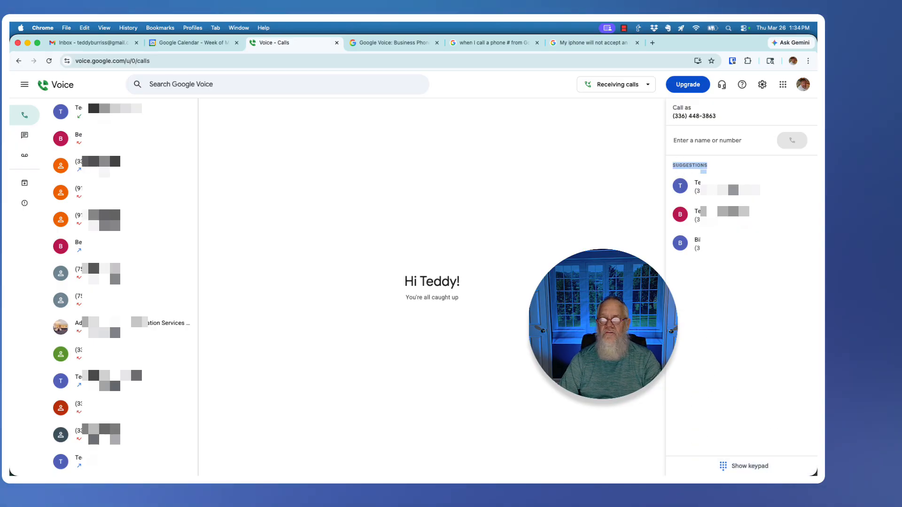